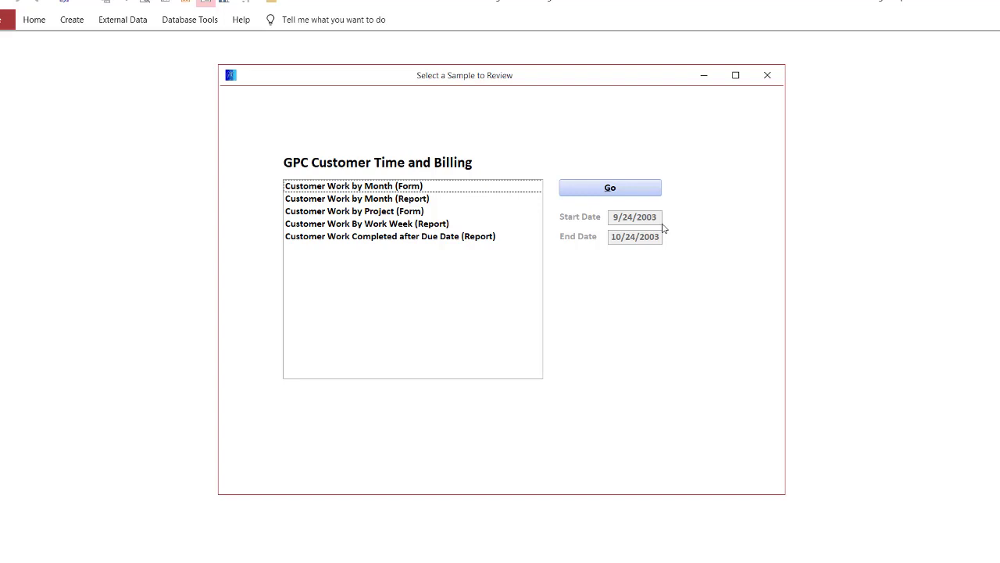
Step: Run the Customer Work By Work Week report with start date 7/21/2018 and end date 8/31/2018
left_click(388, 226)
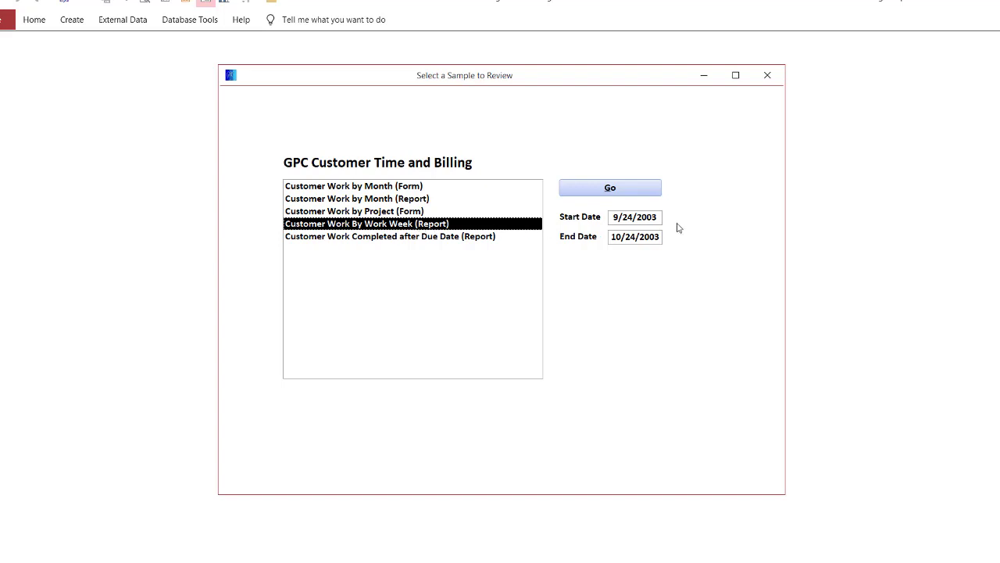
left_click_drag(659, 219, 613, 218)
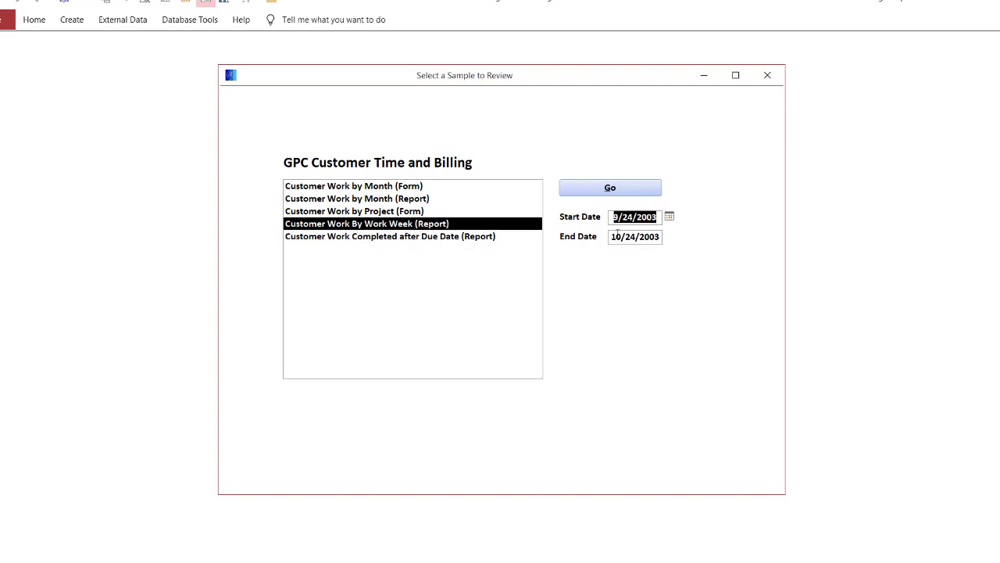
type("7/21/2018")
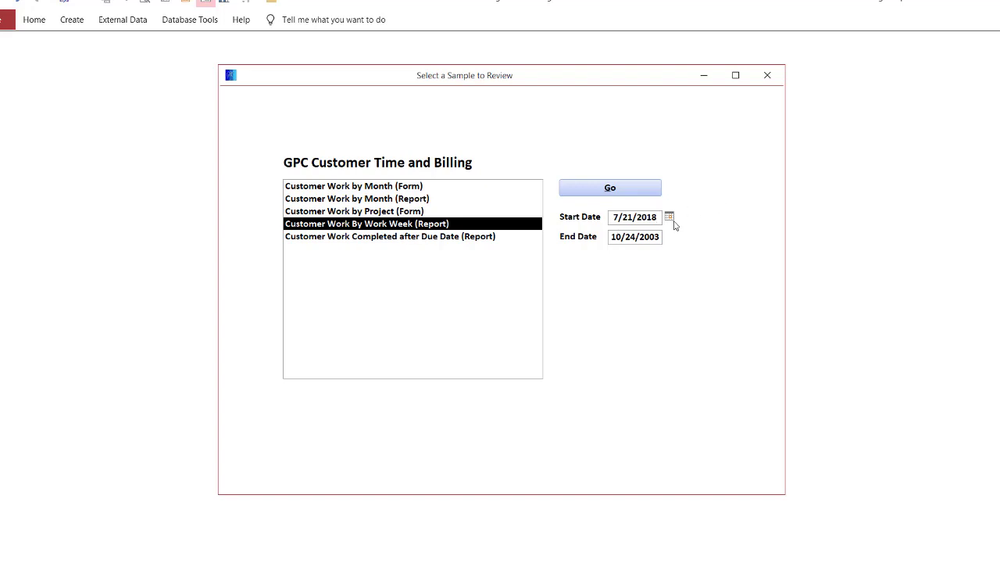
left_click_drag(661, 236, 607, 231)
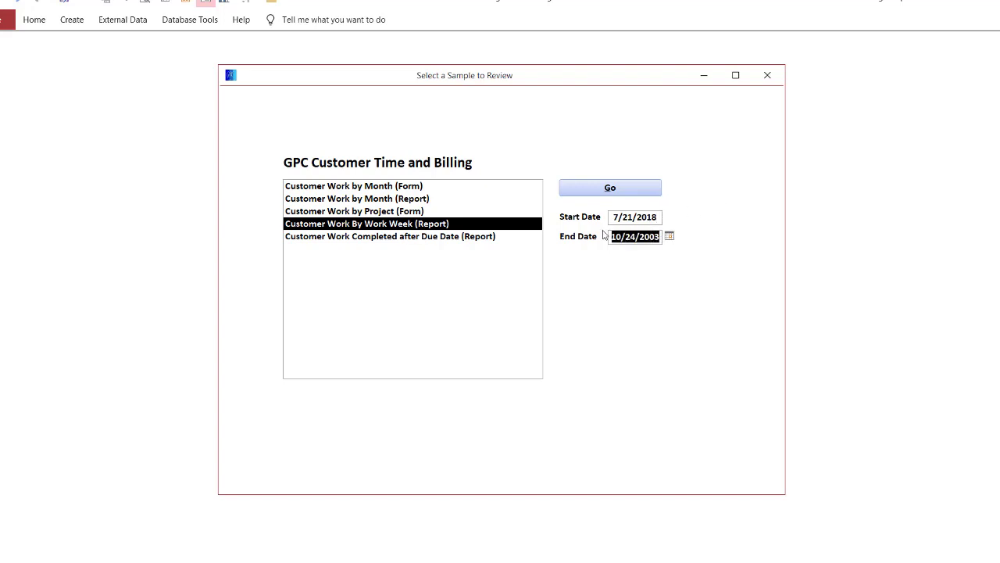
type("8/3")
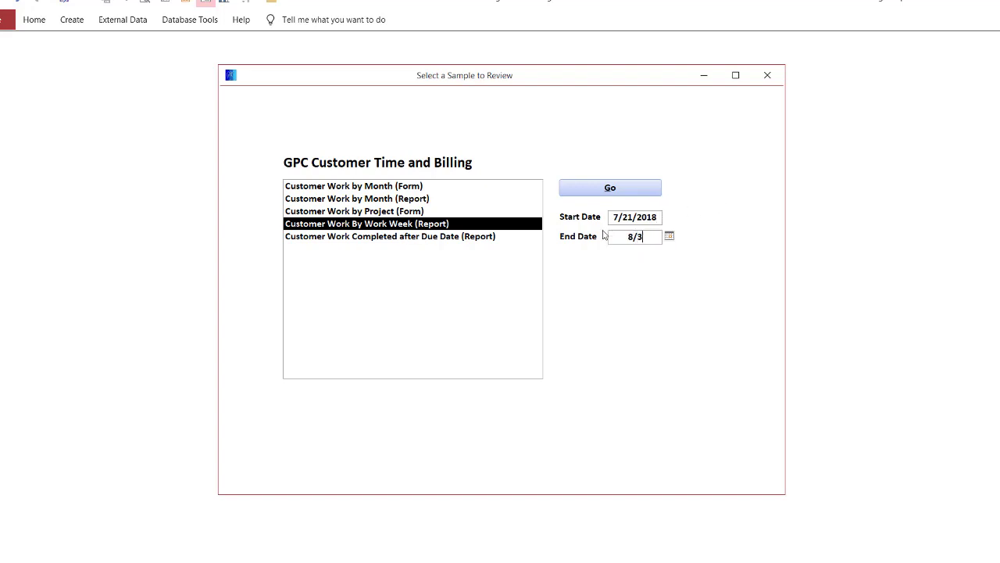
type("1/2018")
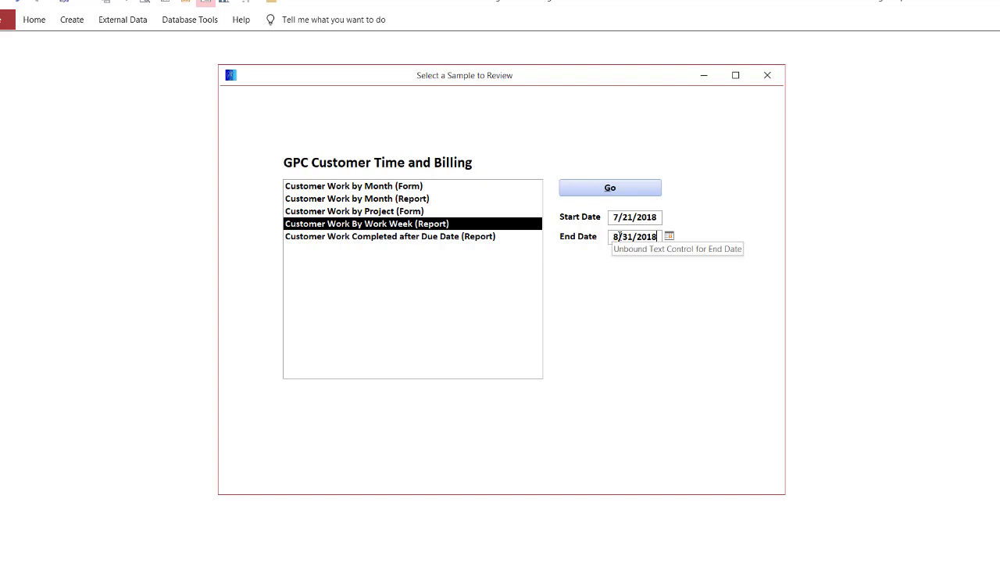
left_click(616, 193)
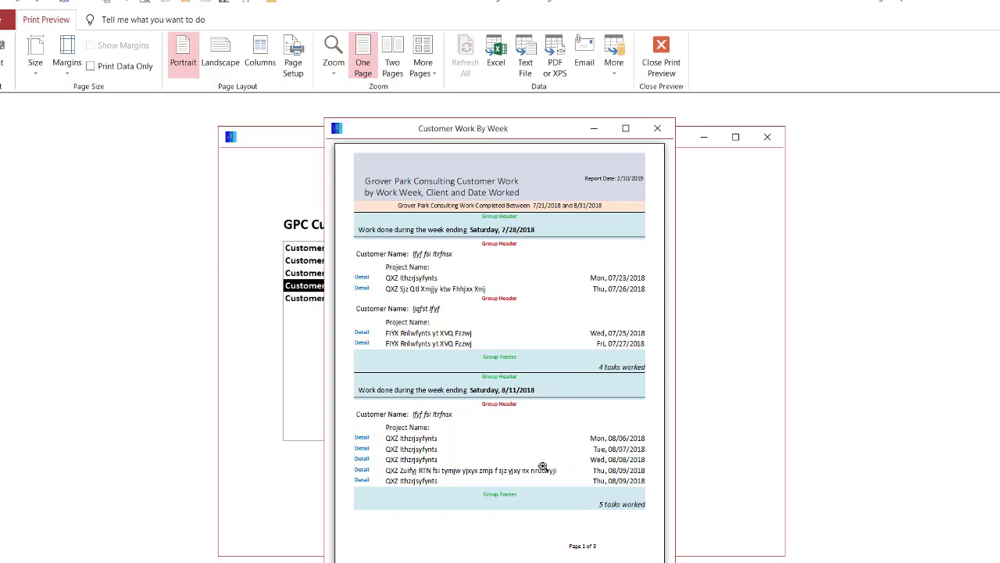
Step: Page through the Customer Work By Week preview to review the work grouped by week on pages 2 and 3
left_click_drag(550, 125, 548, 99)
left_click(409, 554)
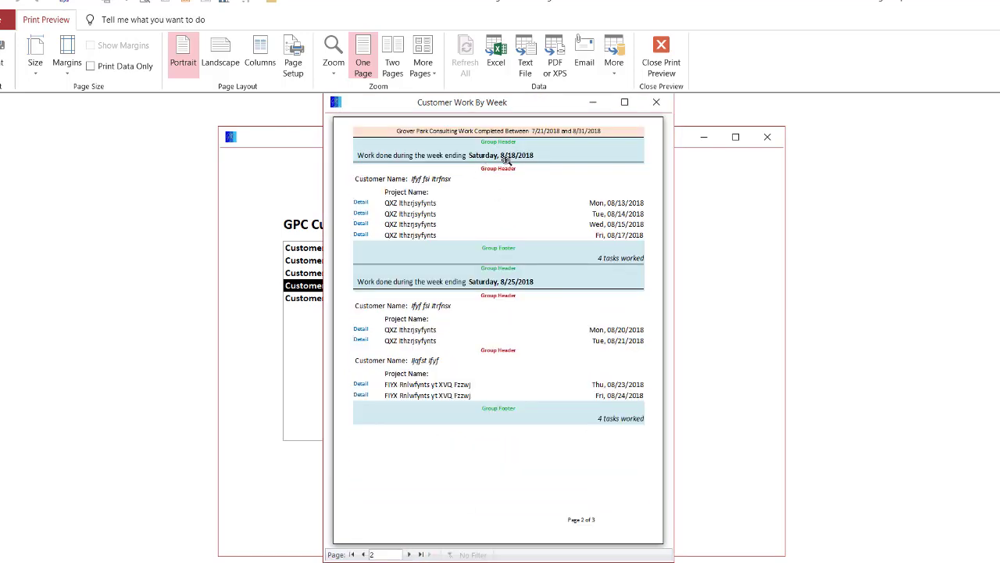
left_click(407, 554)
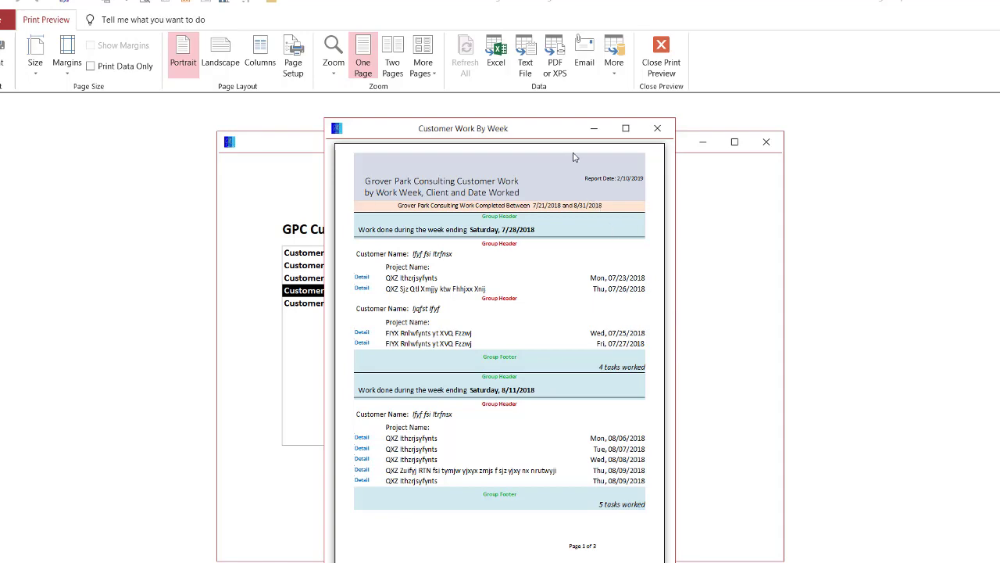
Step: Switch the weekly work report to Design View and open its record source query in the Query Builder, with the Property Sheet closed
left_click_drag(554, 130, 552, 114)
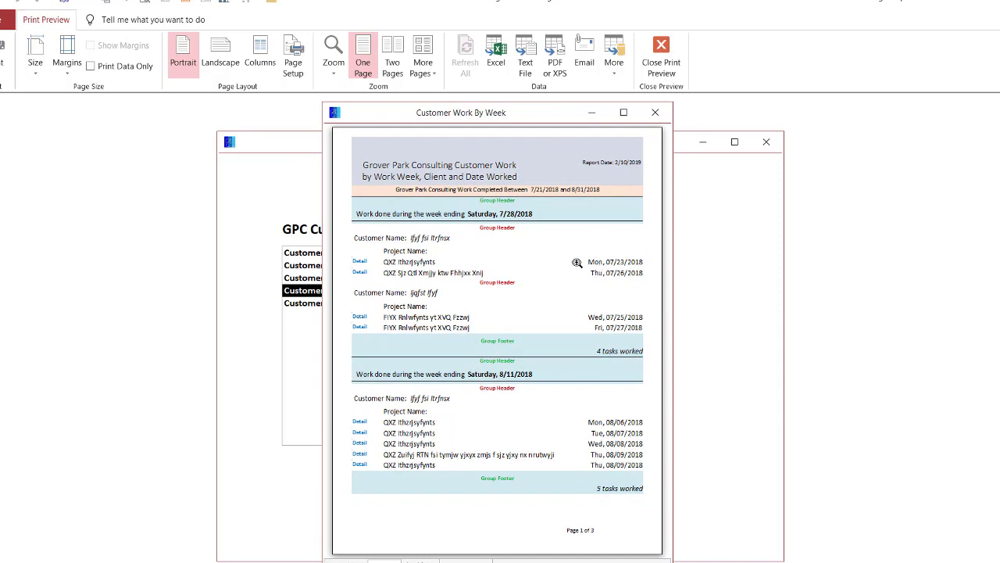
right_click(550, 118)
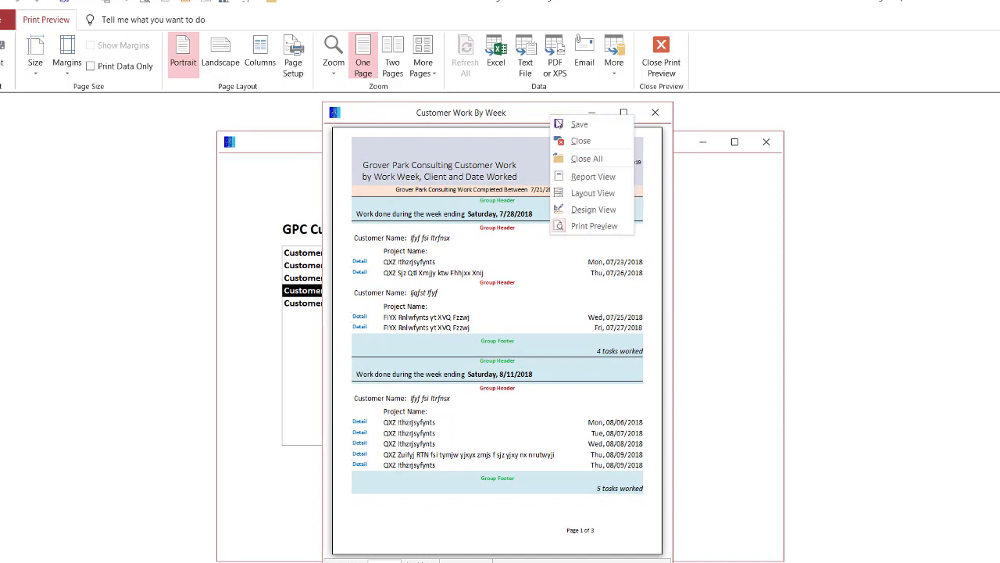
left_click(602, 209)
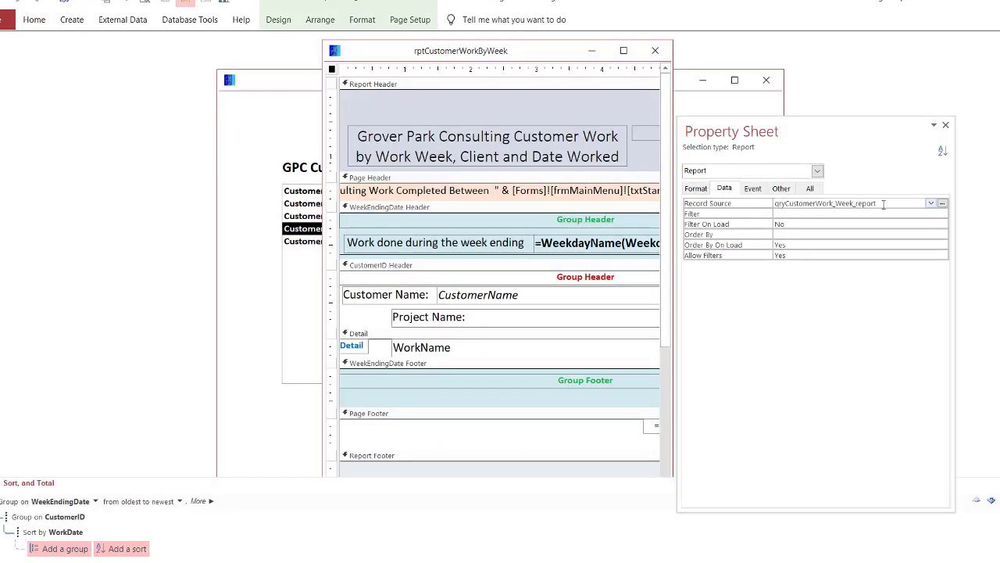
left_click(942, 203)
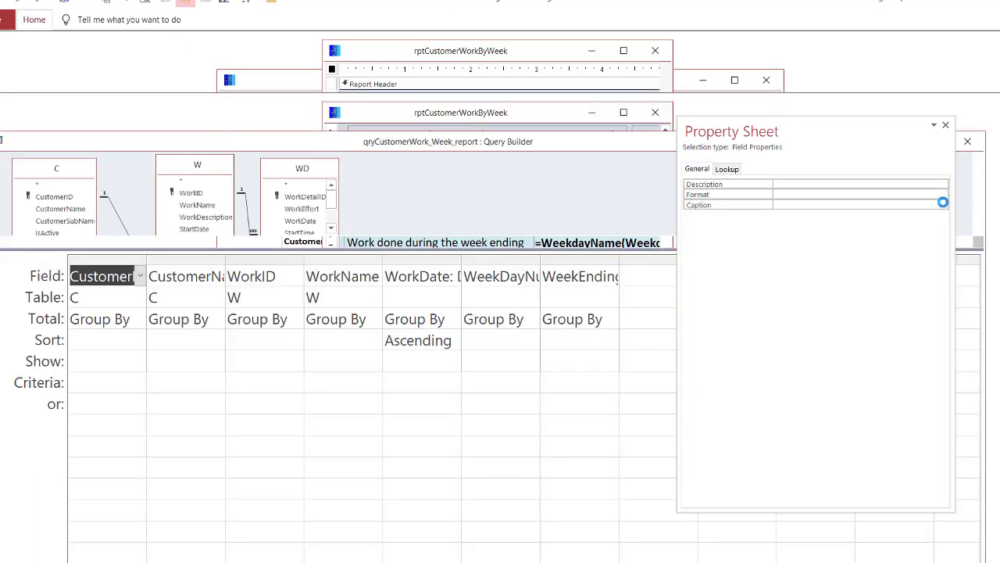
left_click(946, 125)
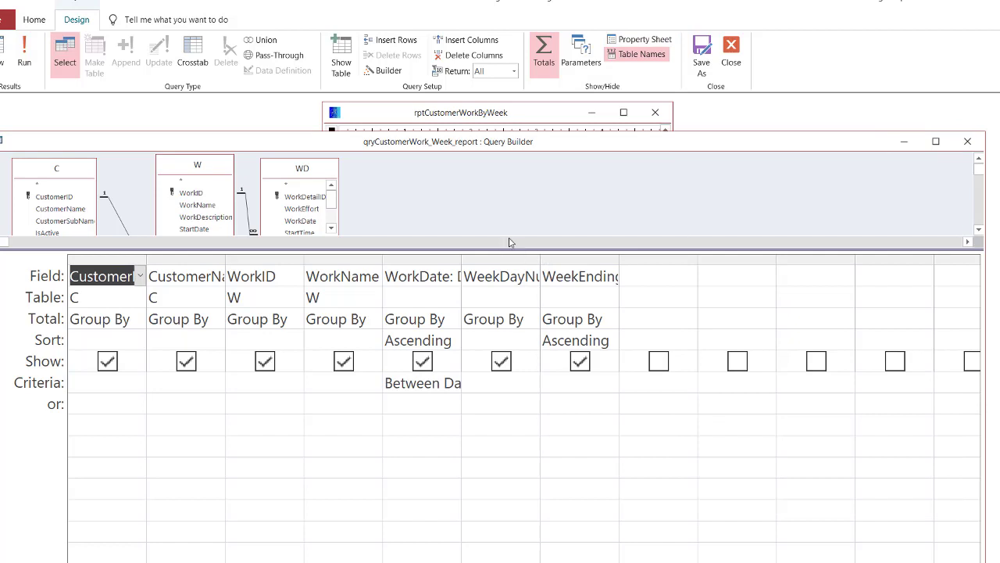
Step: Widen the WorkDate column of the query grid and examine its DateValue expression and the WD table alias
left_click(325, 299)
double_click(325, 299)
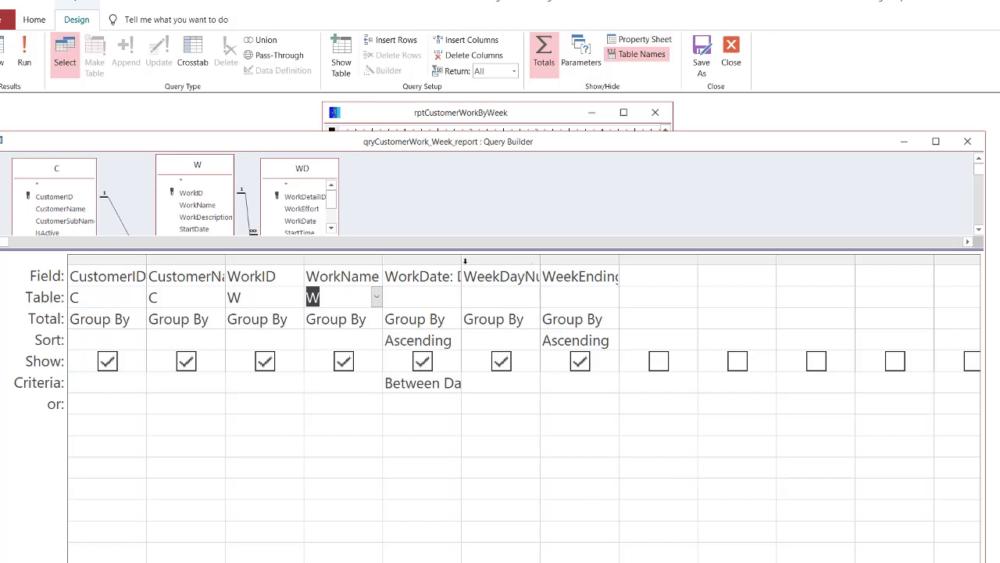
left_click_drag(461, 260, 730, 260)
left_click_drag(562, 276, 528, 276)
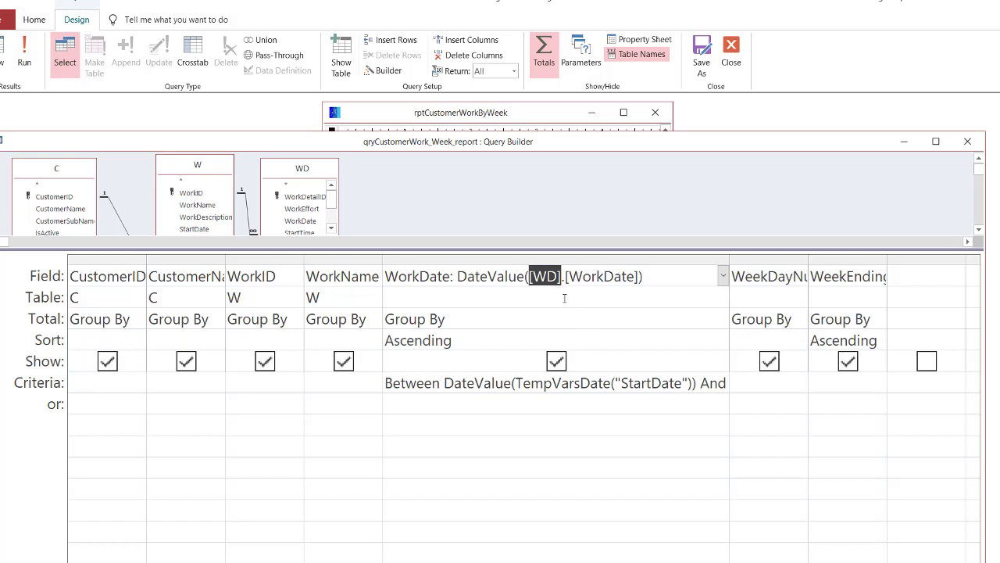
left_click(564, 297)
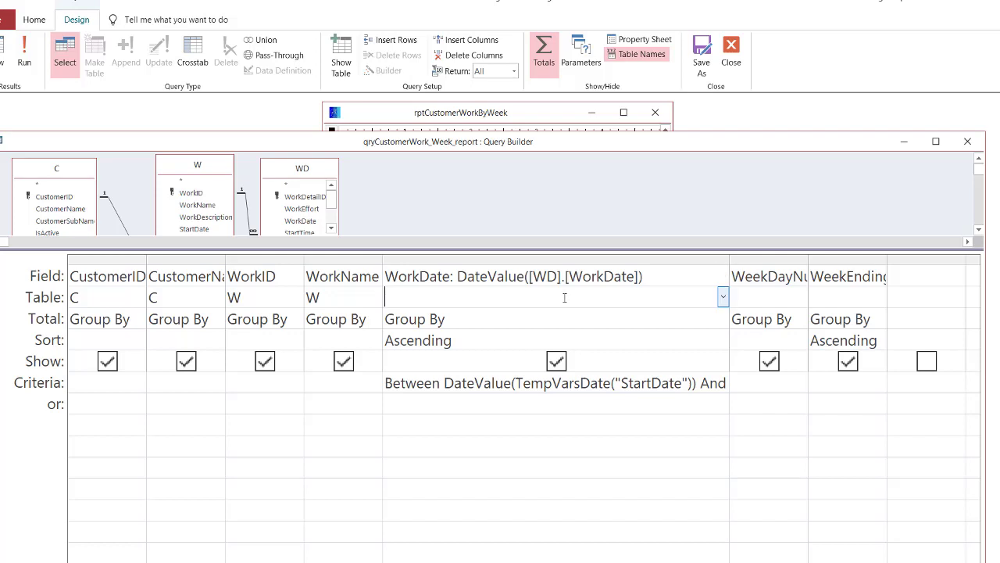
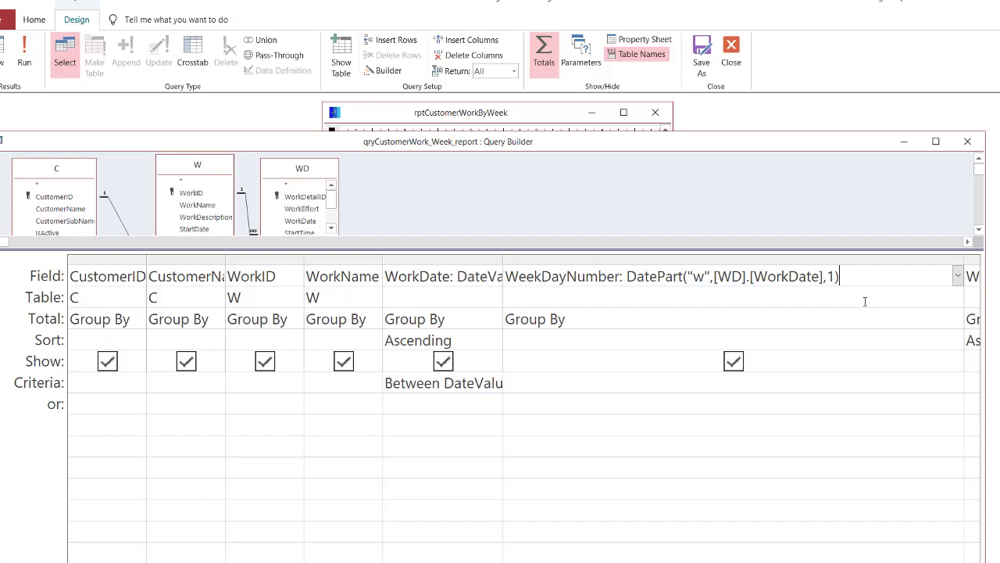
Step: Open the WeekDayNumber field in the Expression Builder with enlarged text, and move the DatePart function onto its own line below the alias
left_click(619, 275)
left_click_drag(620, 276, 506, 276)
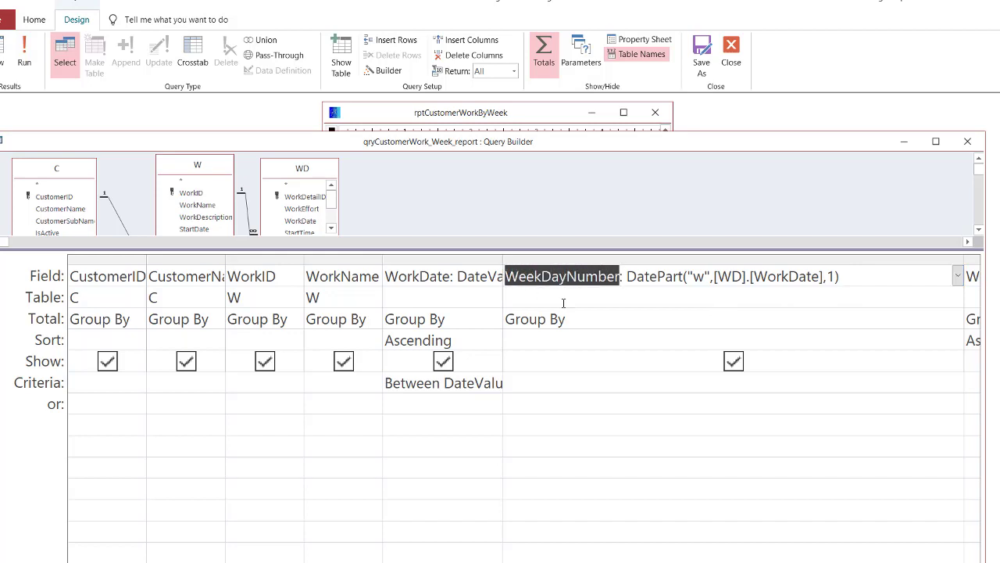
left_click(910, 276)
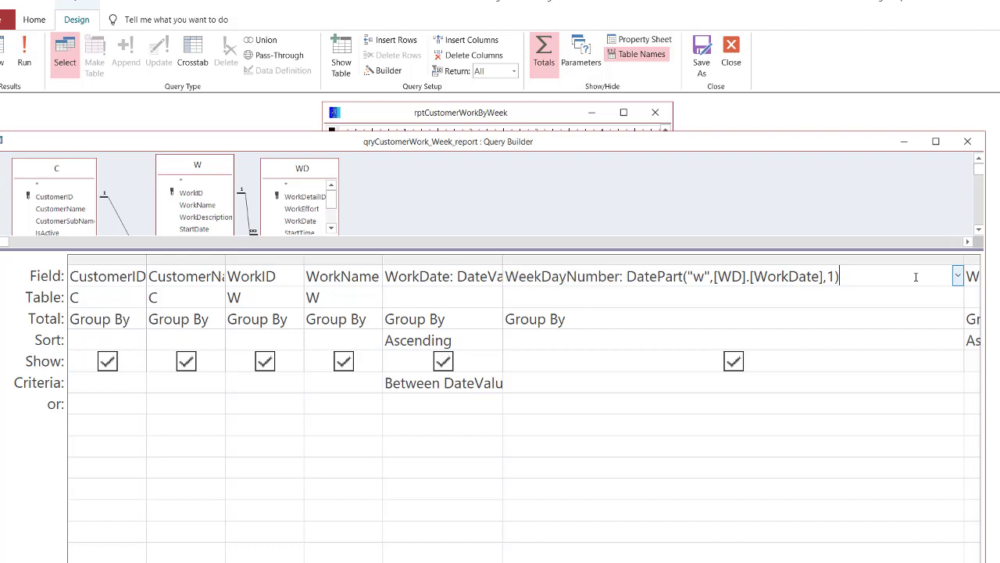
left_click(388, 71)
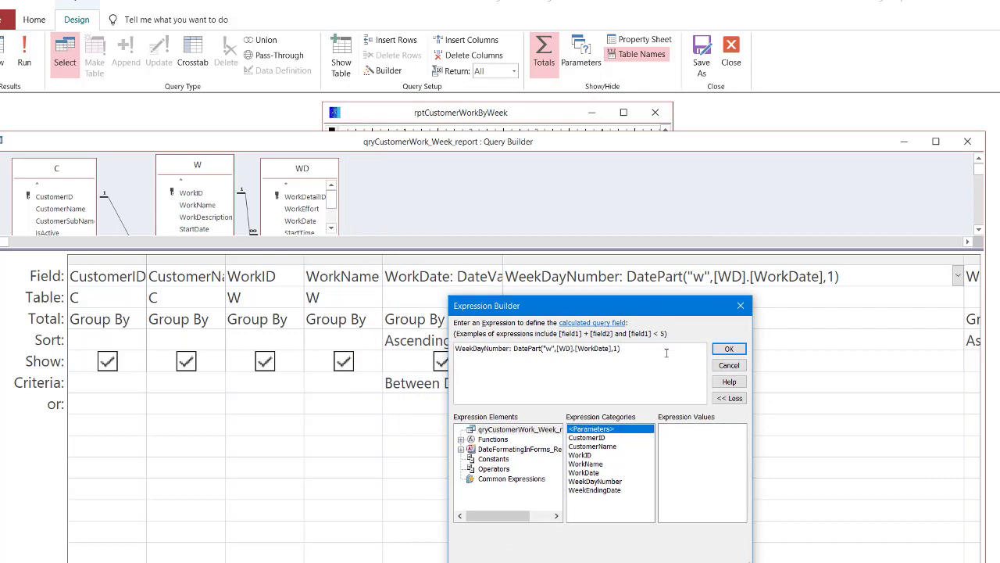
scroll(667, 353, "up", 3)
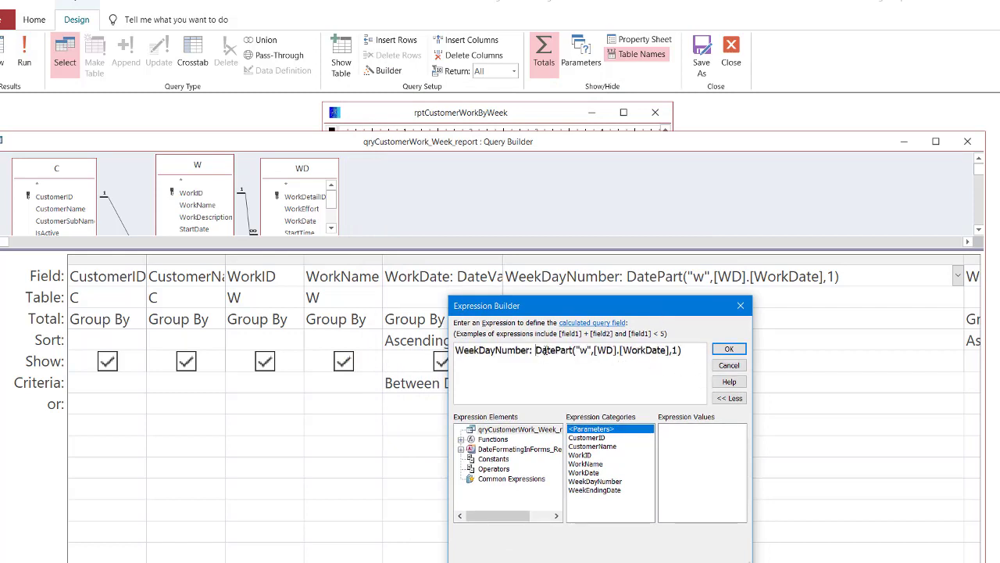
key("Return")
left_click_drag(549, 350, 438, 351)
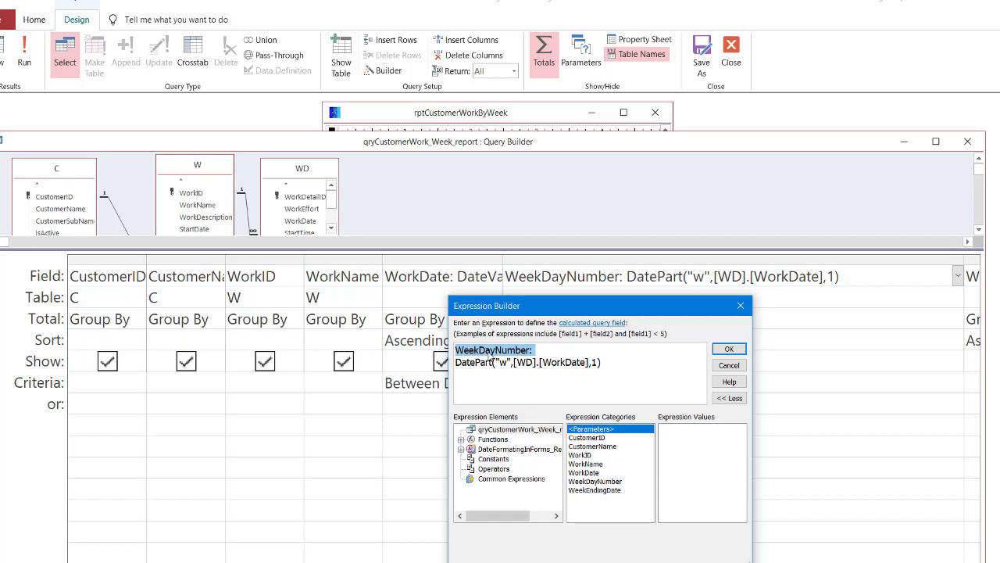
left_click(539, 351)
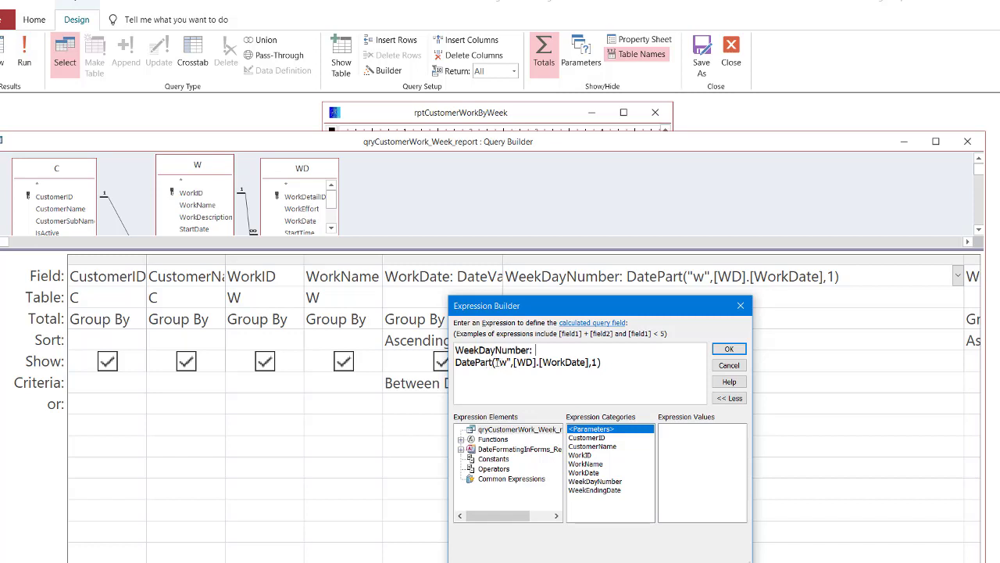
Step: Insert a space before each of the three DatePart arguments to separate the interval, date and first-day-of-week values
left_click(506, 362)
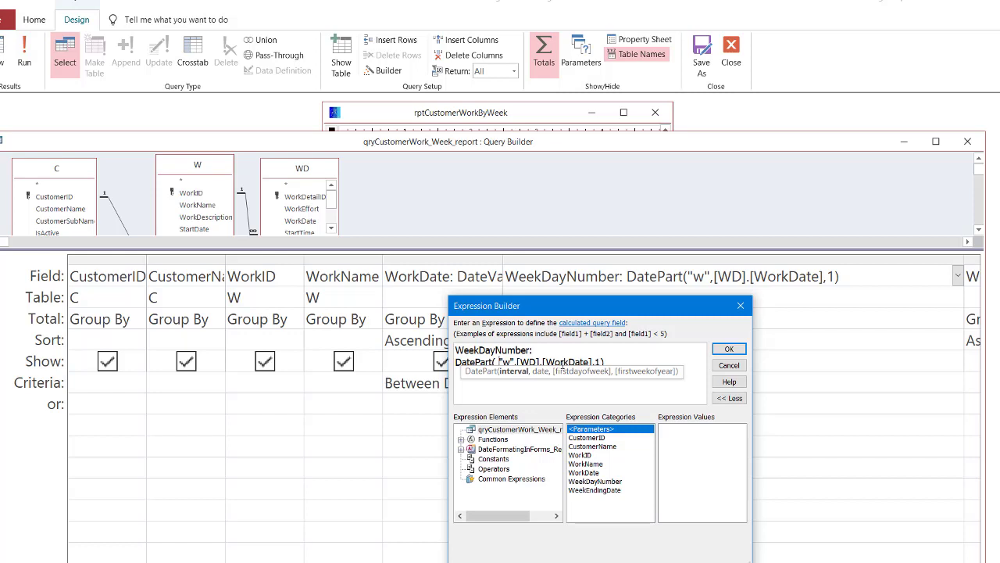
left_click(565, 362)
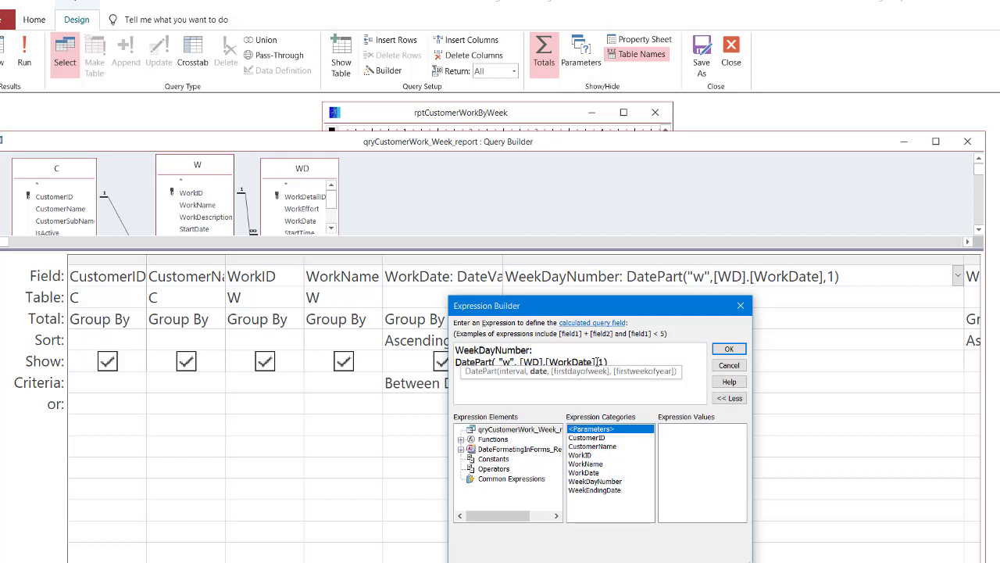
left_click(599, 362)
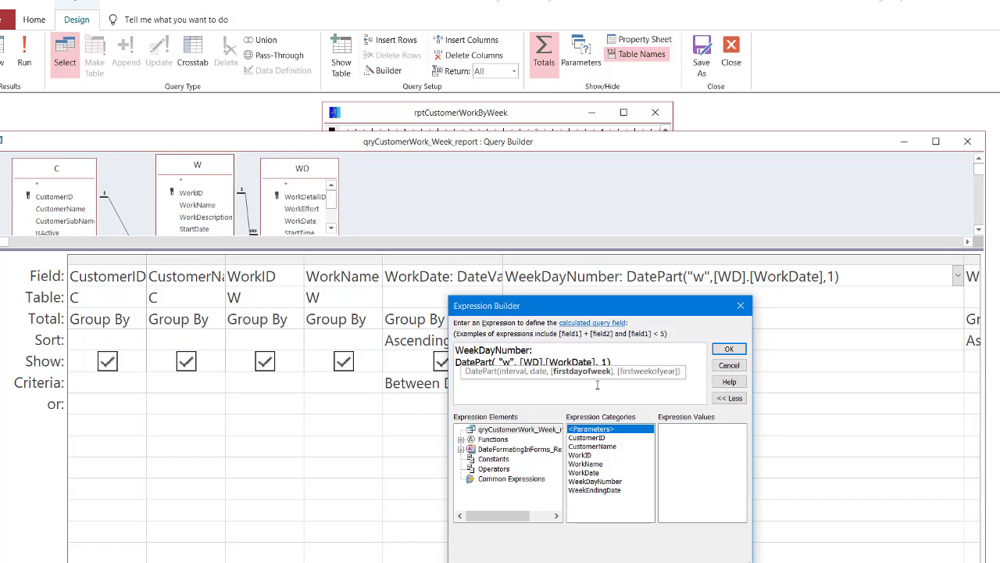
Step: Try 7 as DatePart's first-day-of-week argument, restore it to 1 and accept the WeekDayNumber expression
double_click(604, 362)
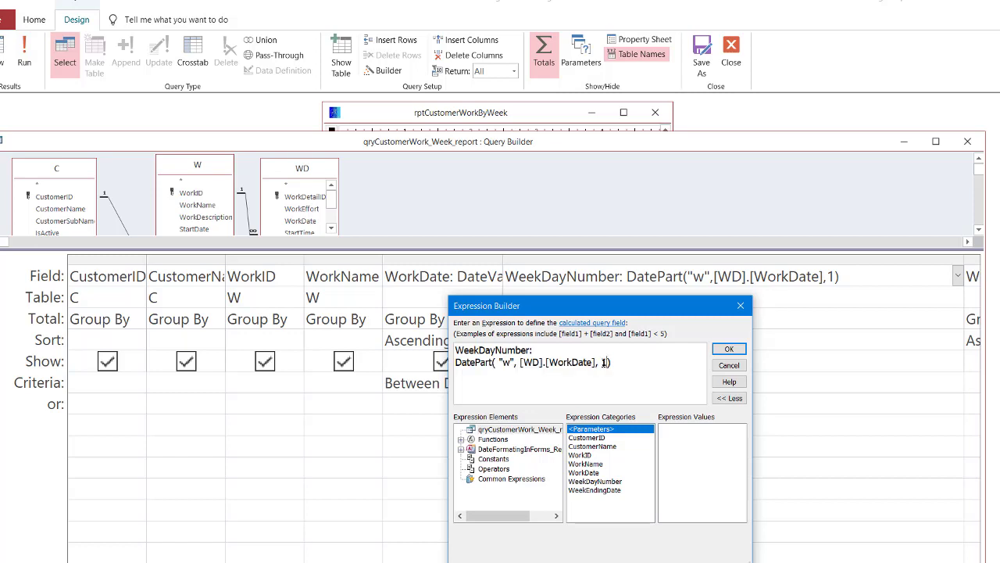
type("7")
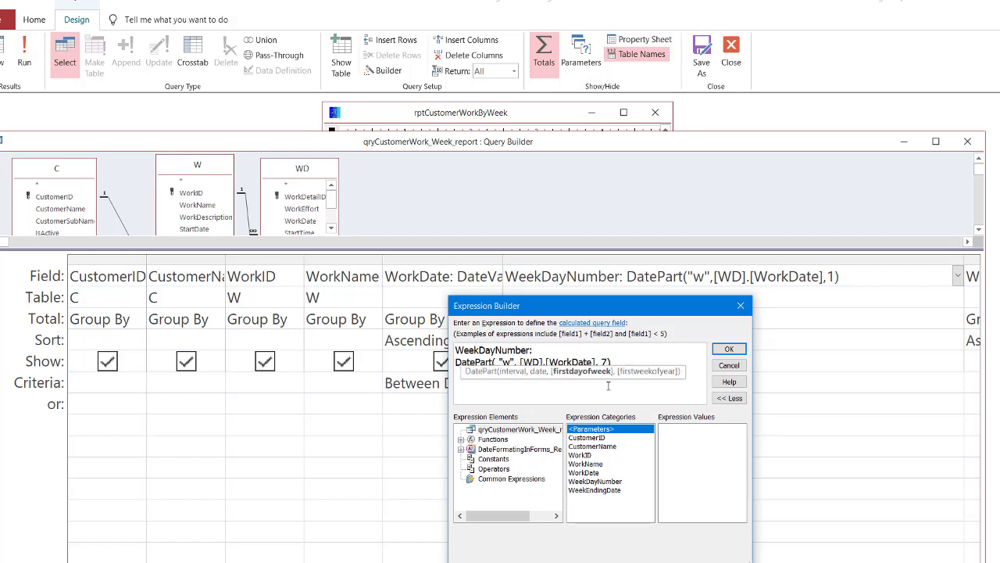
double_click(606, 362)
key("BackSpace")
type("1")
left_click(625, 362)
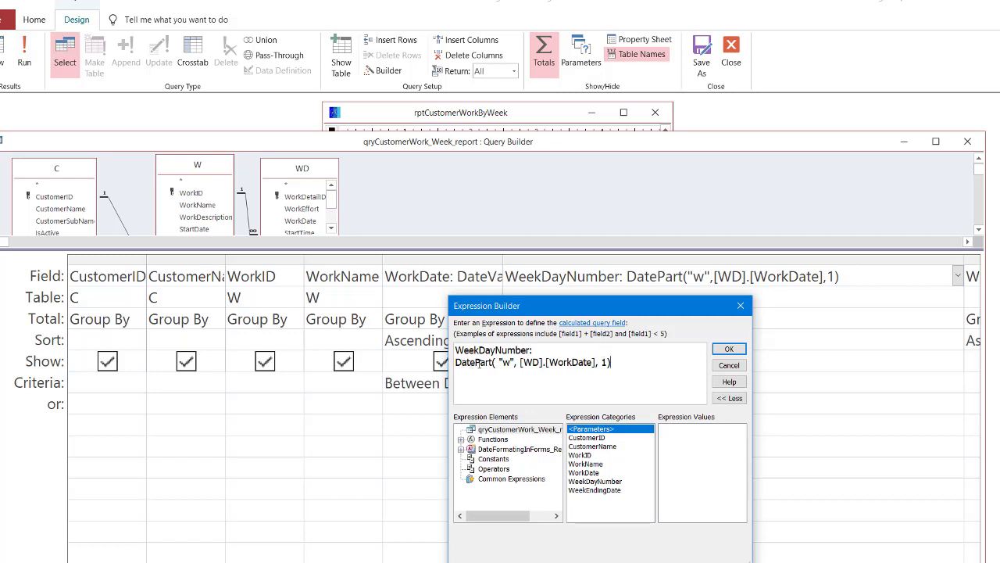
left_click(729, 348)
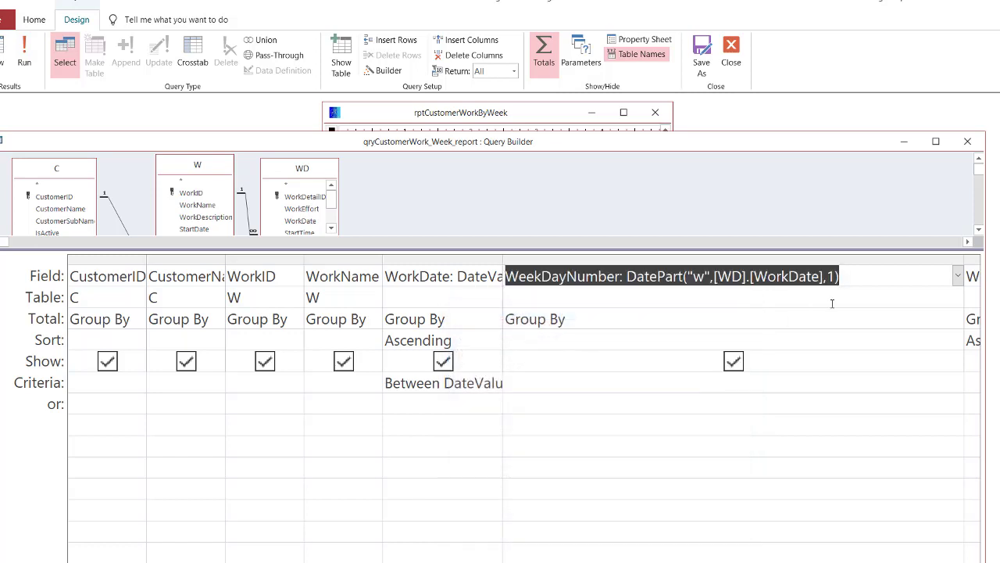
Step: Narrow the WeekDayNumber column and widen the WeekEndingDate column to expose its DateValue and DateAdd expression, placing the cursor in that field
left_click_drag(964, 258, 556, 262)
left_click_drag(636, 261, 947, 258)
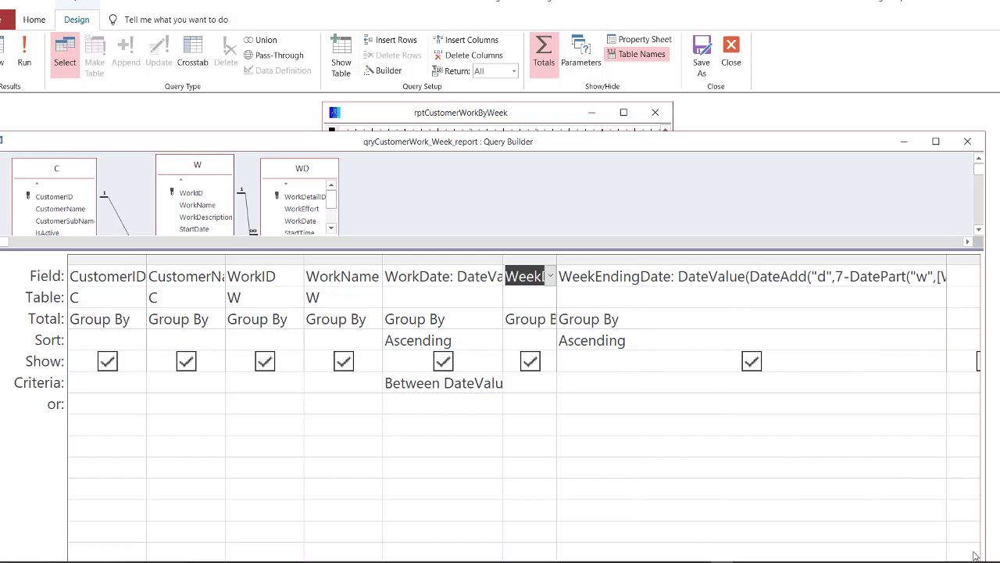
scroll(524, 406, "right", 1)
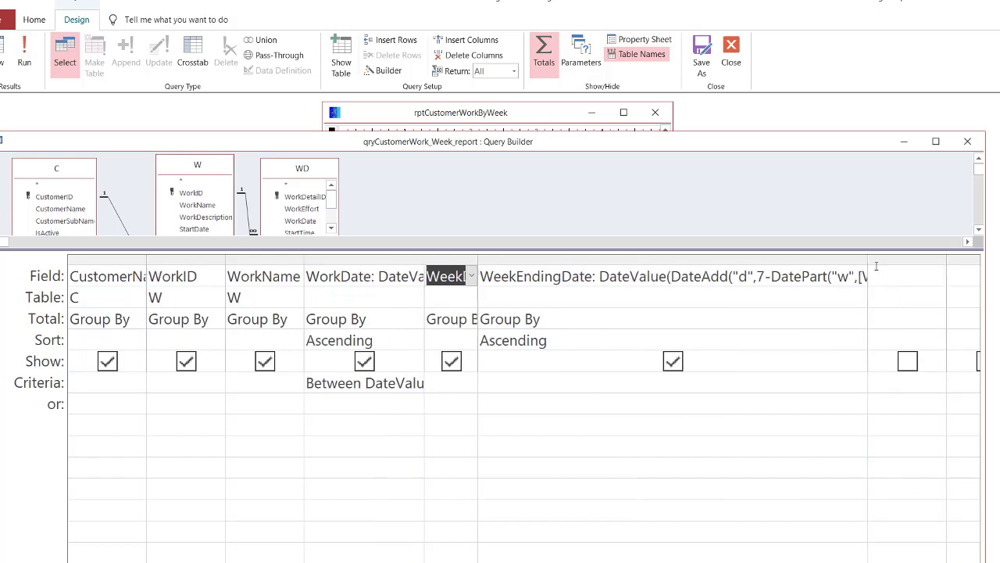
left_click_drag(867, 258, 955, 256)
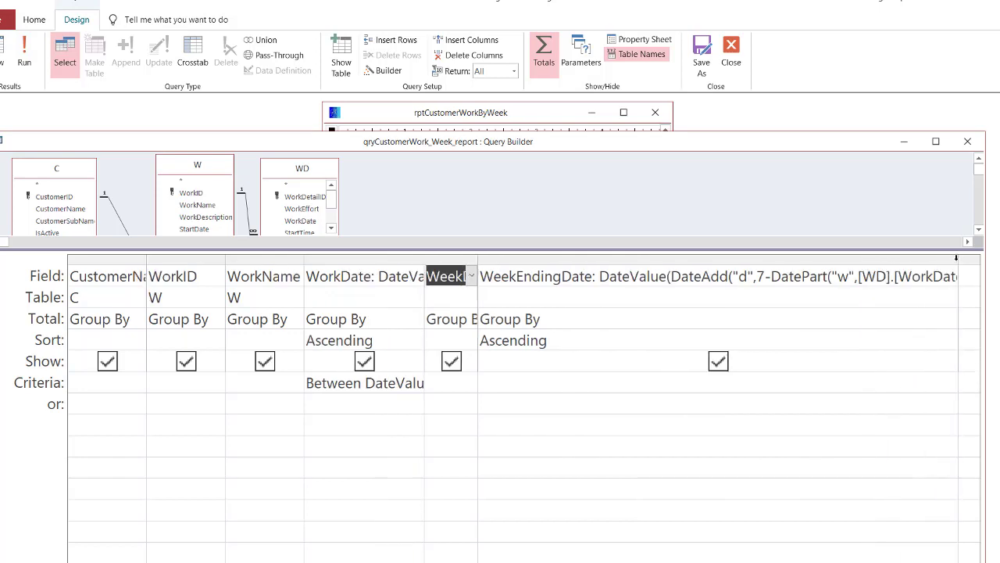
left_click(945, 275)
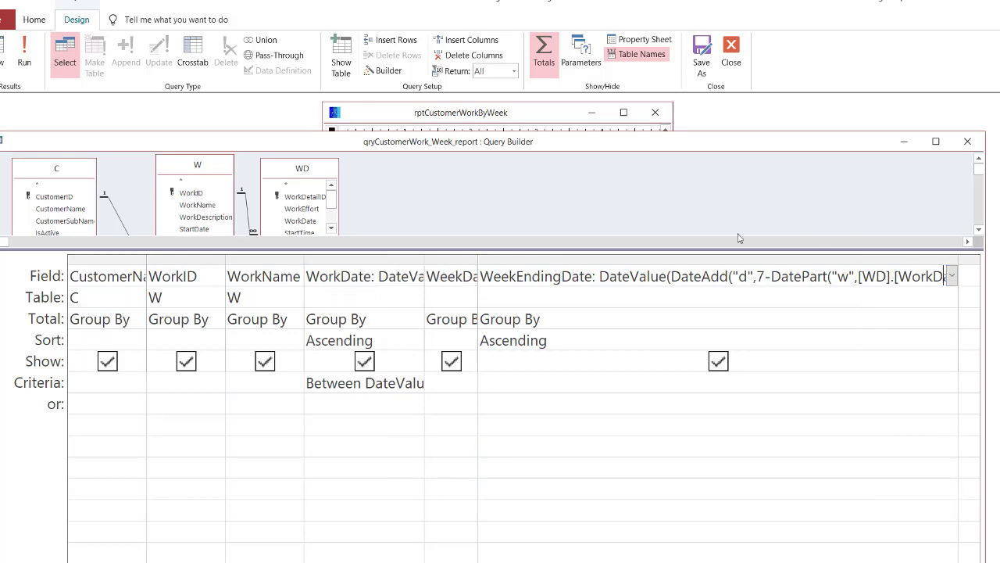
Step: Open the WeekEndingDate field in the Expression Builder with enlarged text, and move the DateValue function onto its own line below the alias
left_click(387, 70)
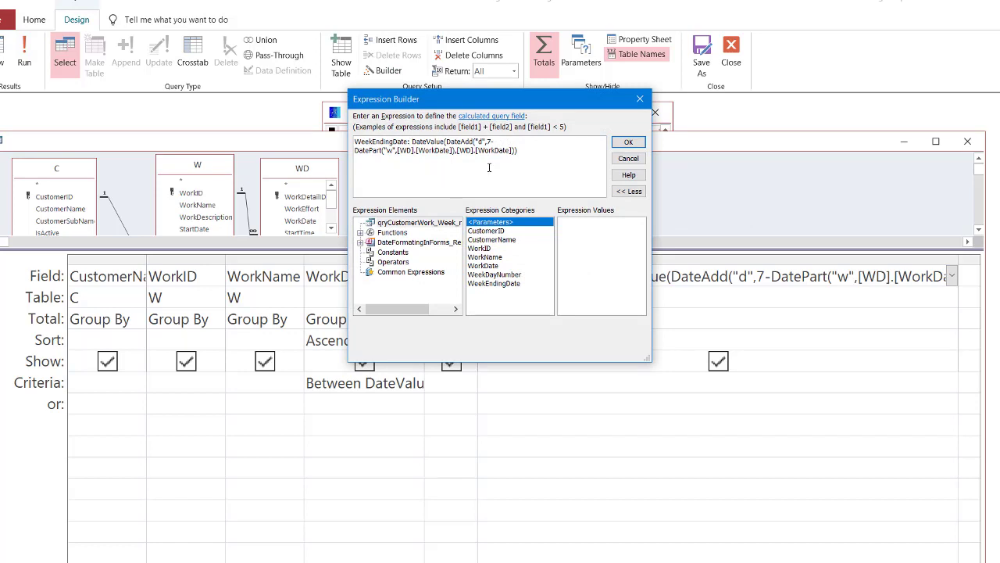
key("Return")
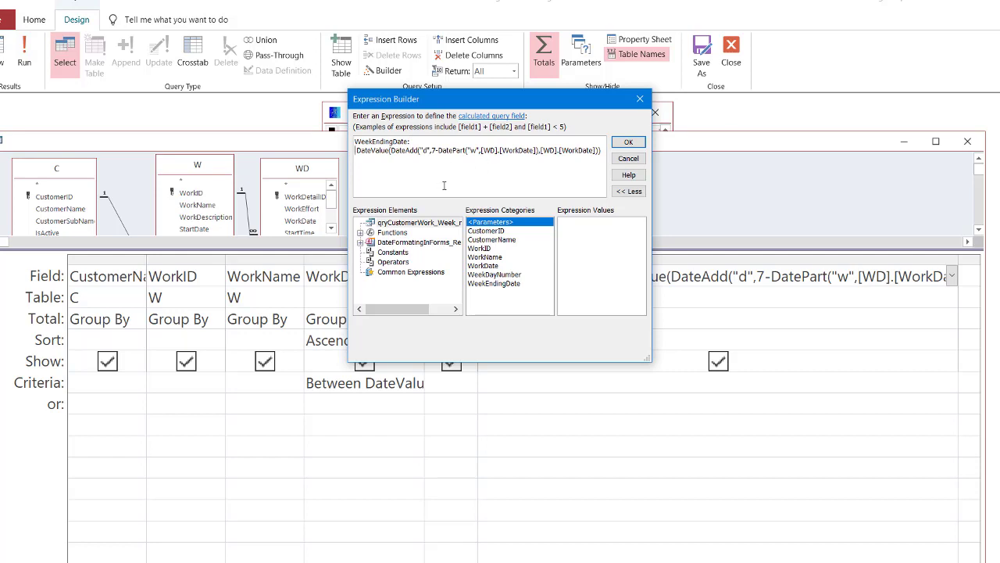
scroll(455, 184, "up", 1)
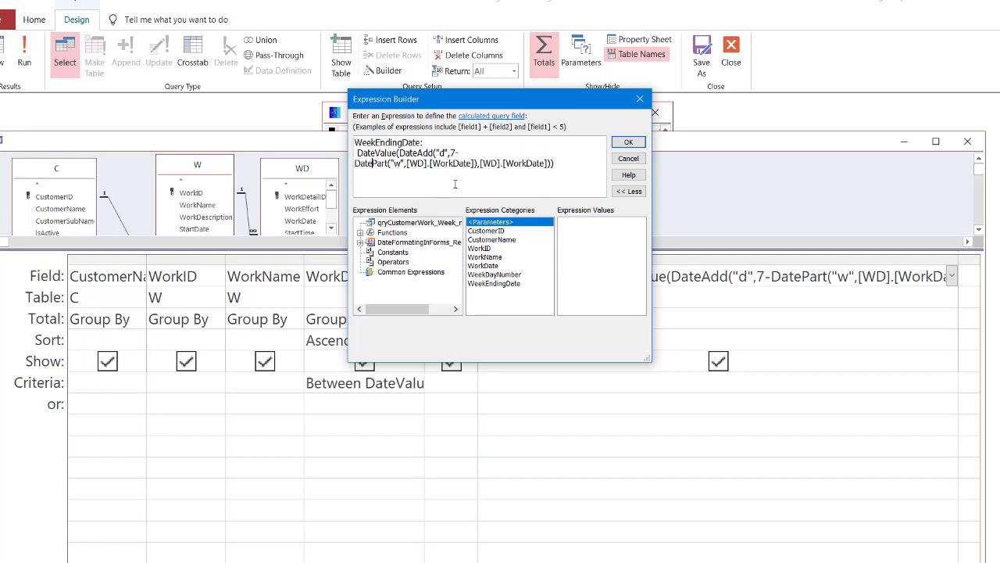
scroll(455, 184, "up", 1)
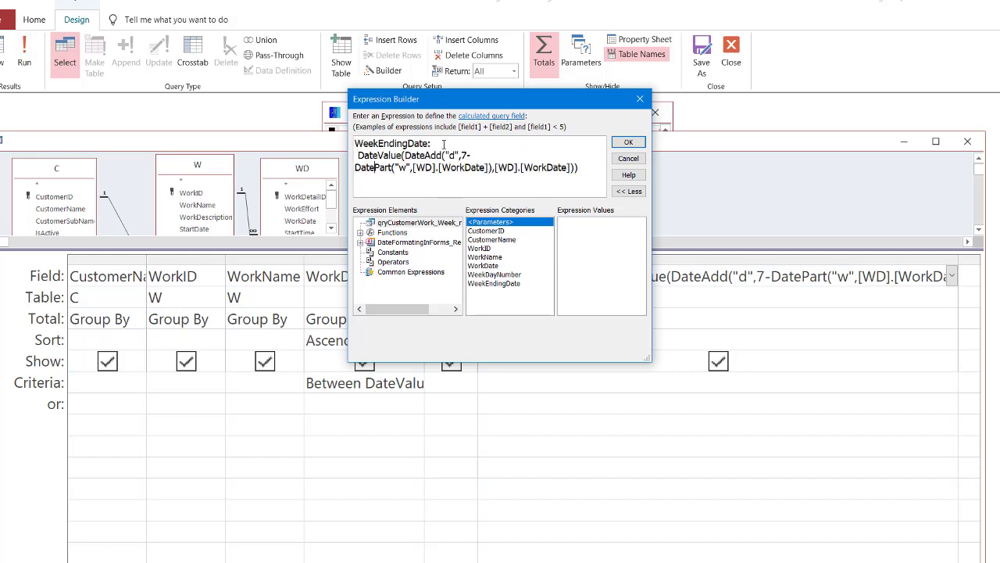
Step: Highlight the WeekEndingDate alias and the nested DatePart function to examine how the expression is built, and accept the expression
double_click(408, 144)
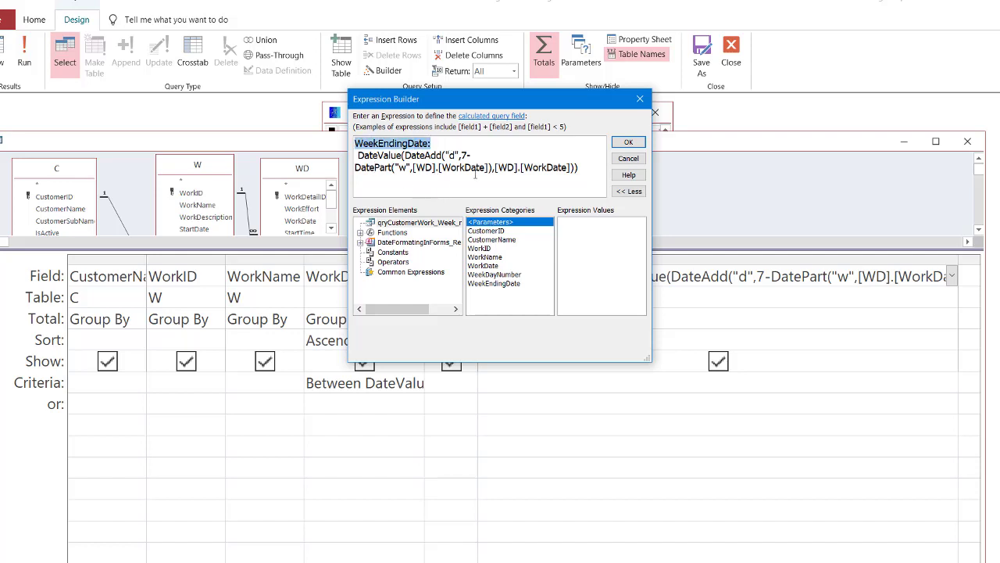
left_click(475, 174)
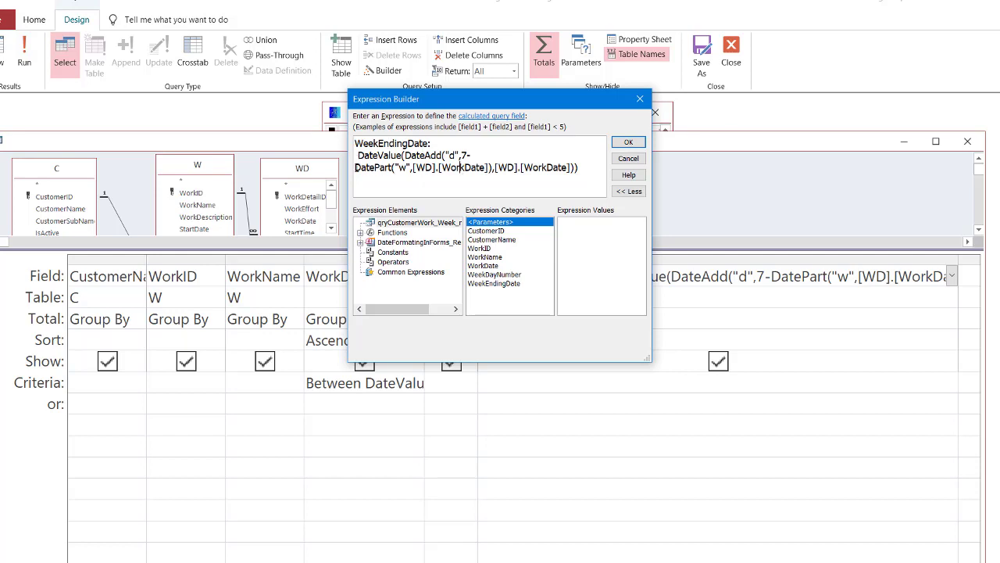
left_click_drag(355, 167, 493, 167)
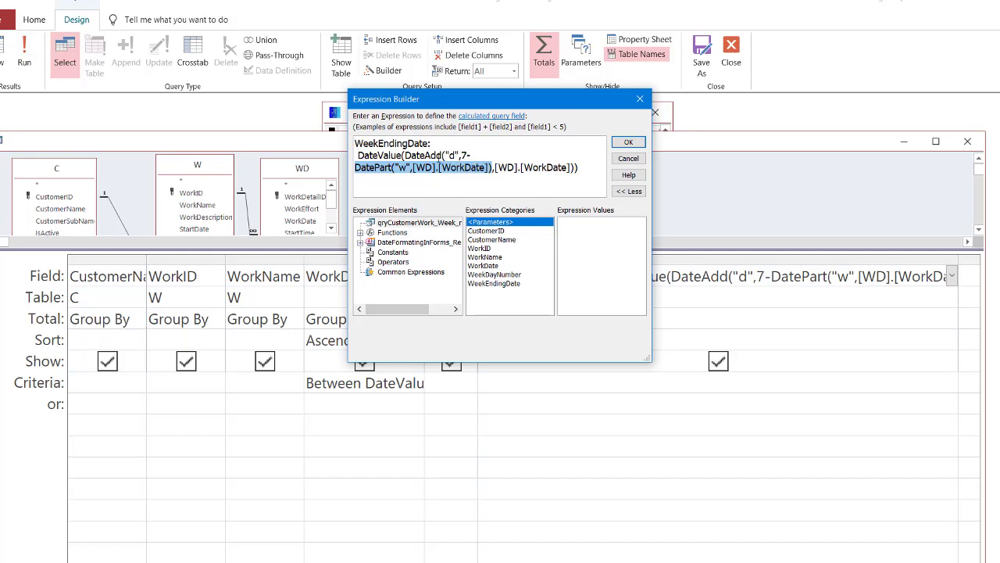
left_click(425, 155)
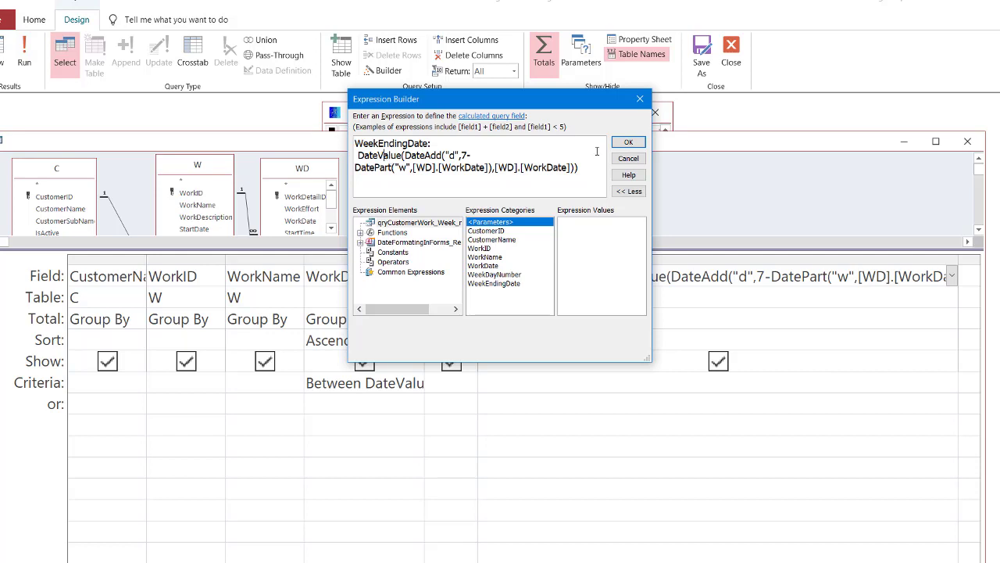
left_click(628, 143)
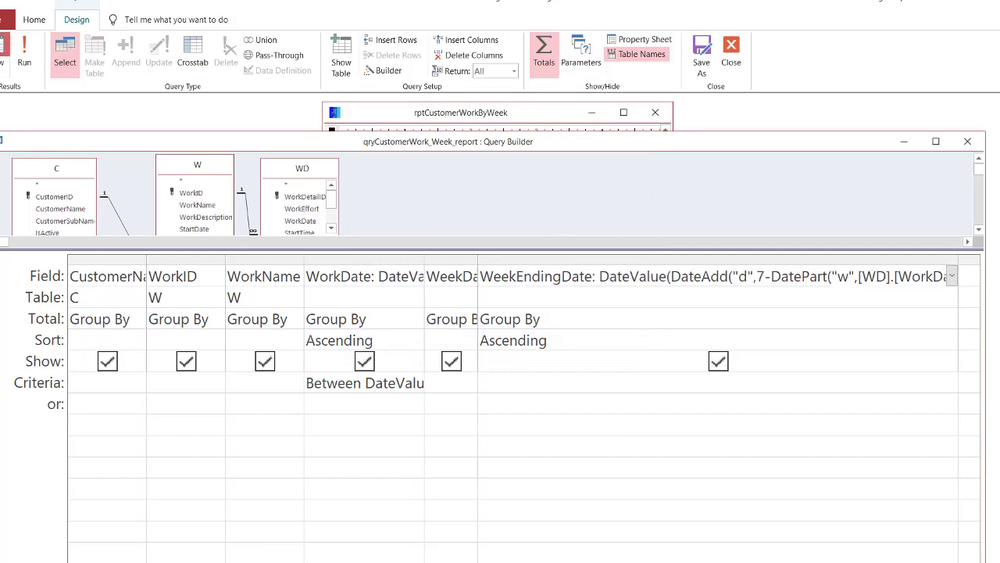
Step: Show the query as a datasheet, shift its window to reveal the full columns, and check the first row's WorkDate in the calendar
left_click(15, 48)
left_click(622, 172)
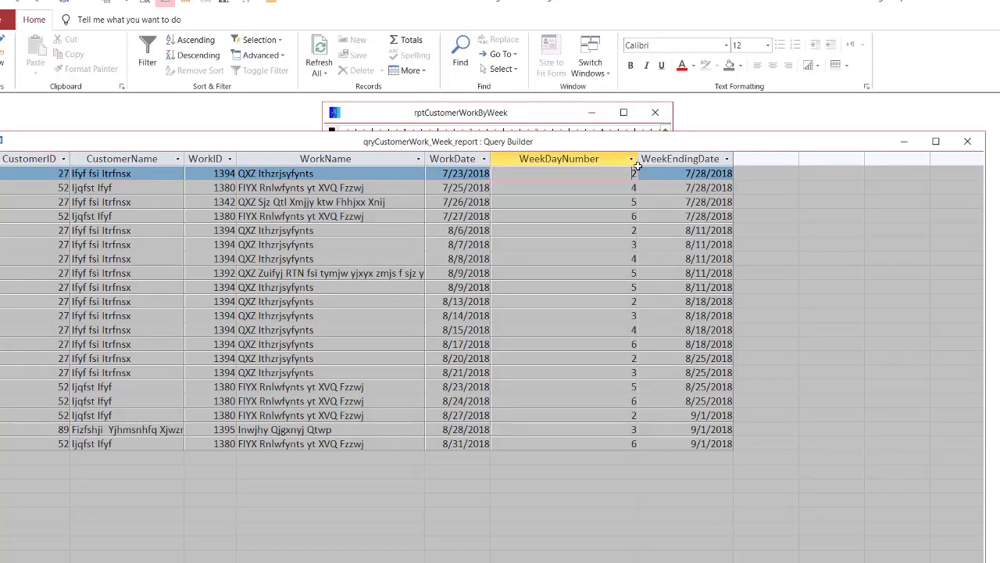
left_click_drag(668, 143, 693, 140)
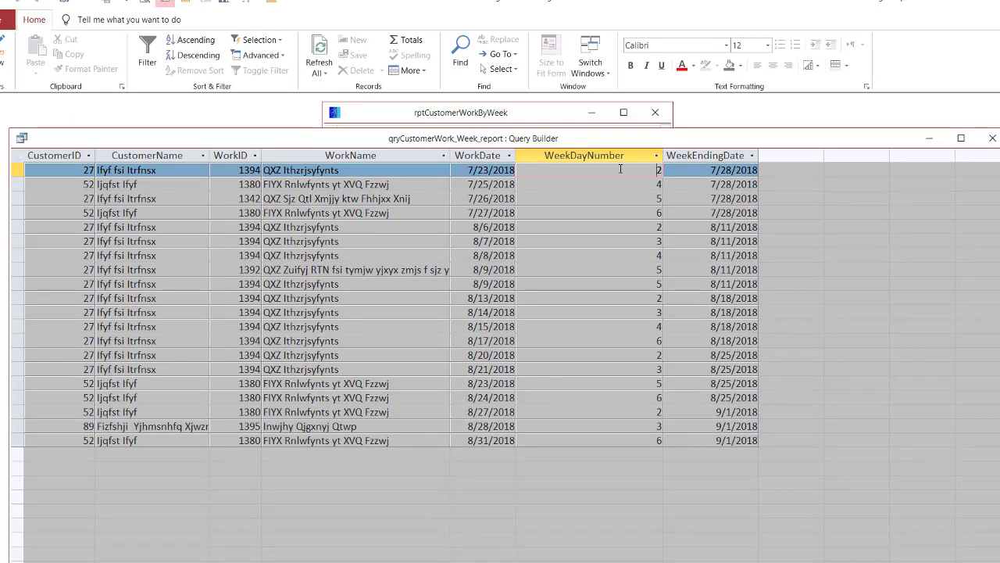
left_click(513, 170)
left_click(522, 170)
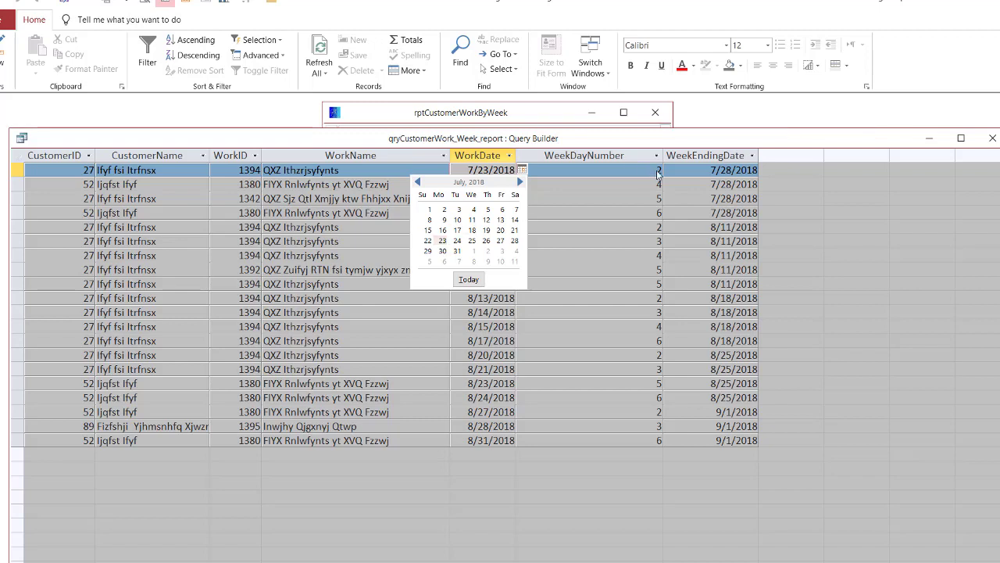
key("Escape")
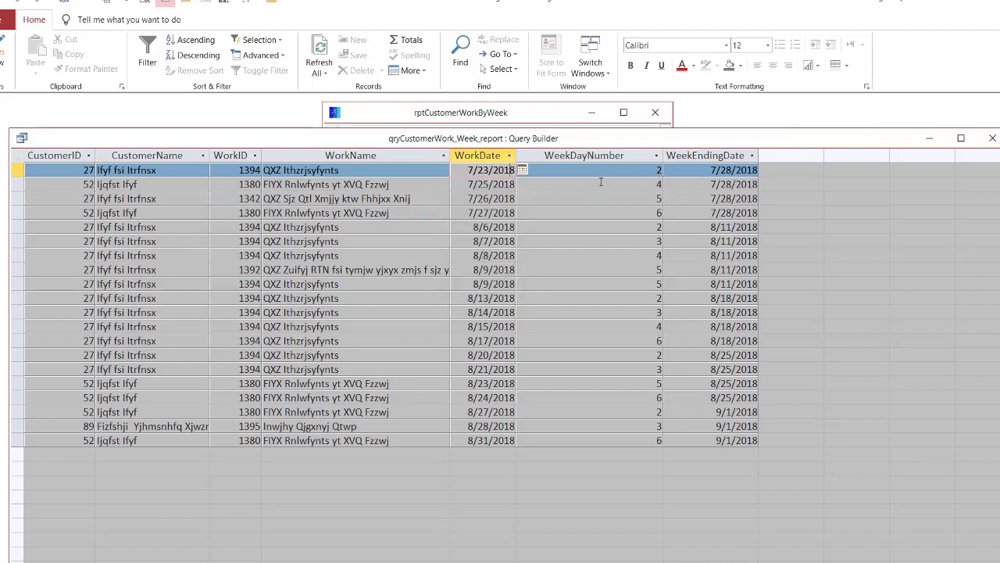
Step: Check the WorkDates of the second and third rows in the calendar against their WeekDayNumber values
left_click(513, 185)
left_click(522, 184)
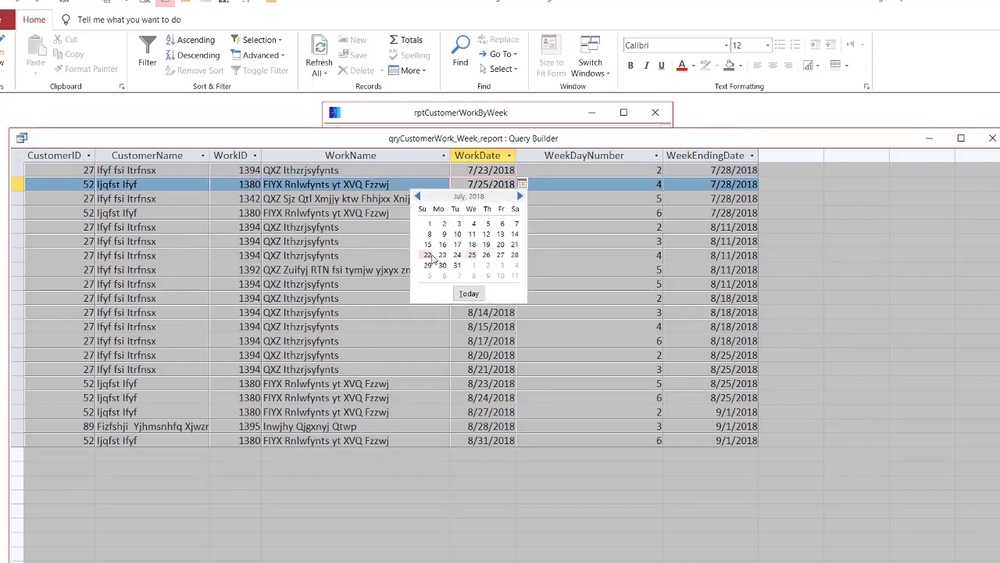
left_click(656, 184)
double_click(658, 185)
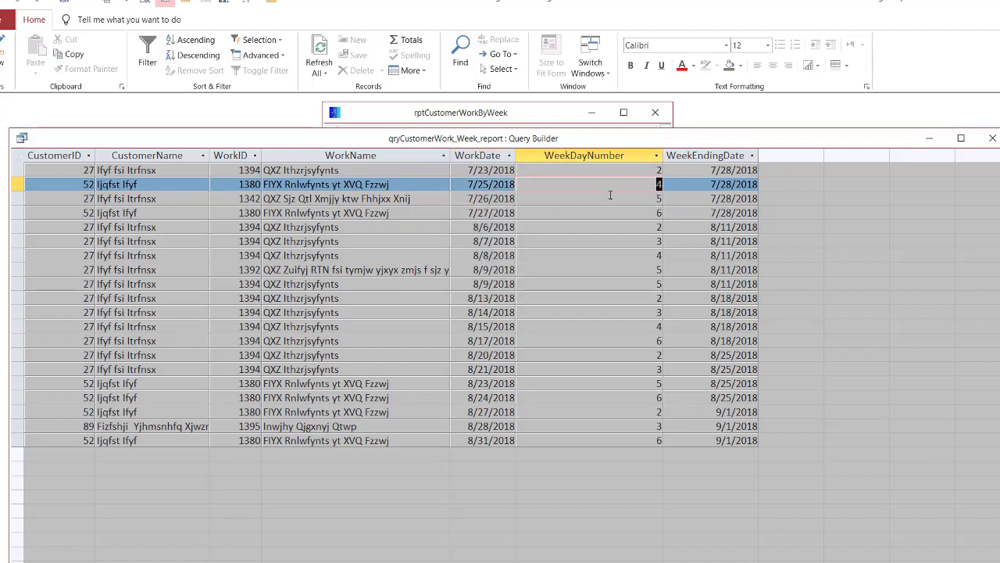
left_click(522, 199)
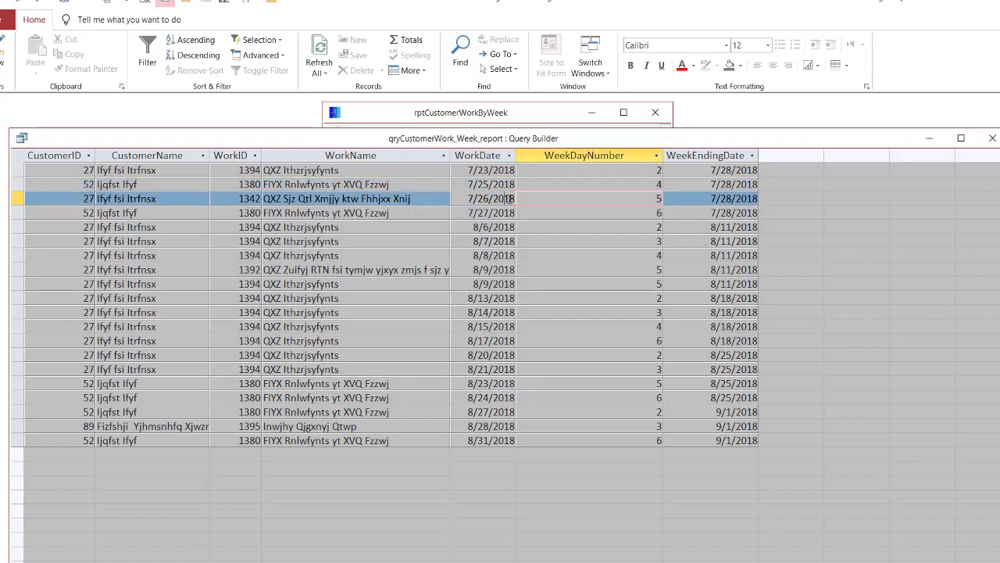
left_click(506, 198)
left_click(522, 199)
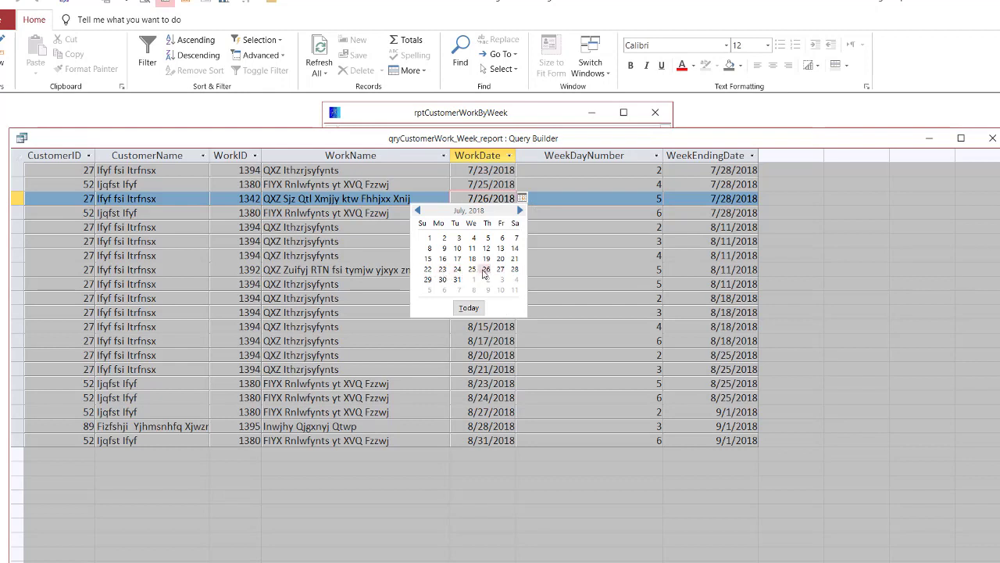
left_click(638, 194)
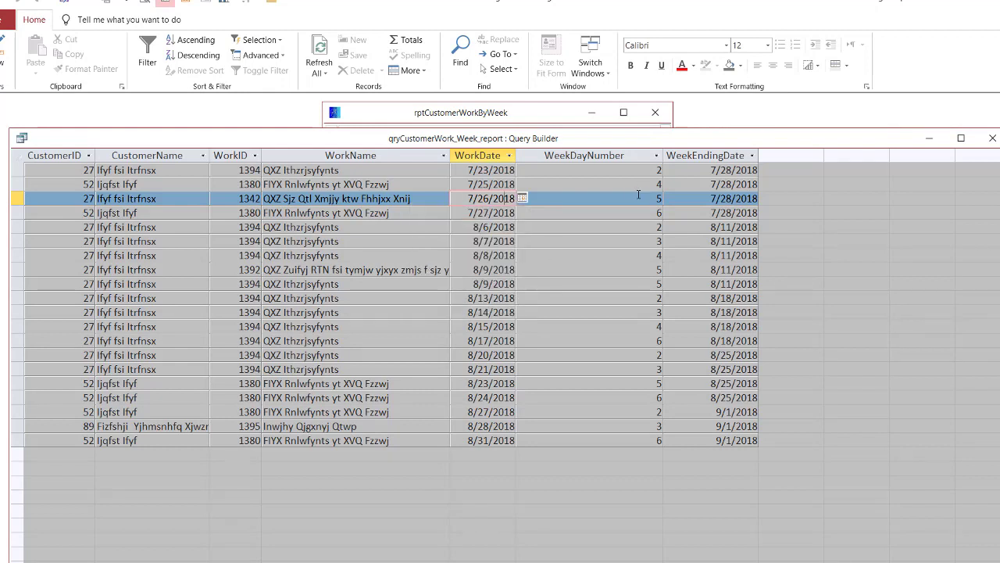
left_click(639, 194)
Step: Check the first row's WeekEndingDate in the calendar and compare WeekDayNumber with WeekEndingDate across the first three rows
left_click(713, 169)
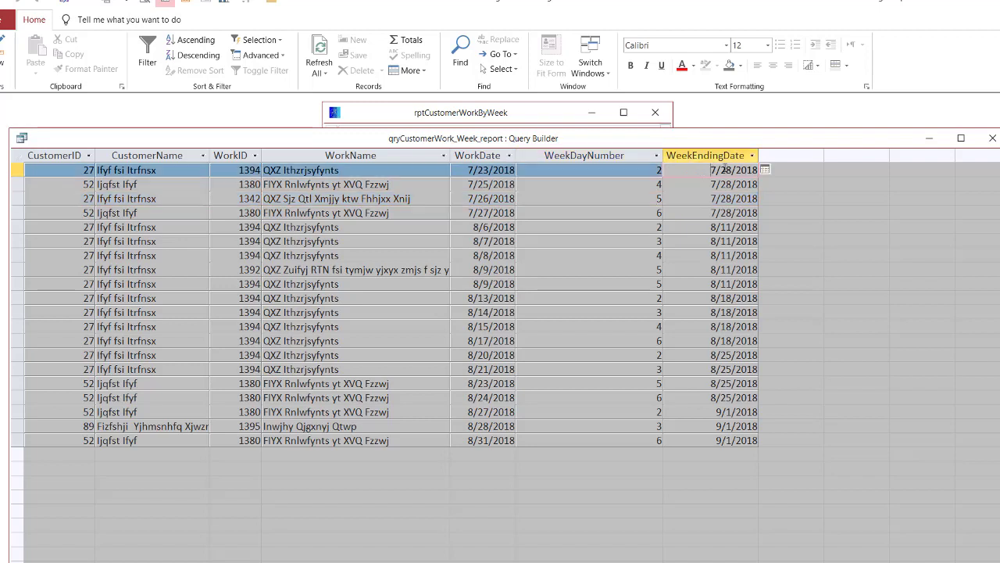
left_click(765, 170)
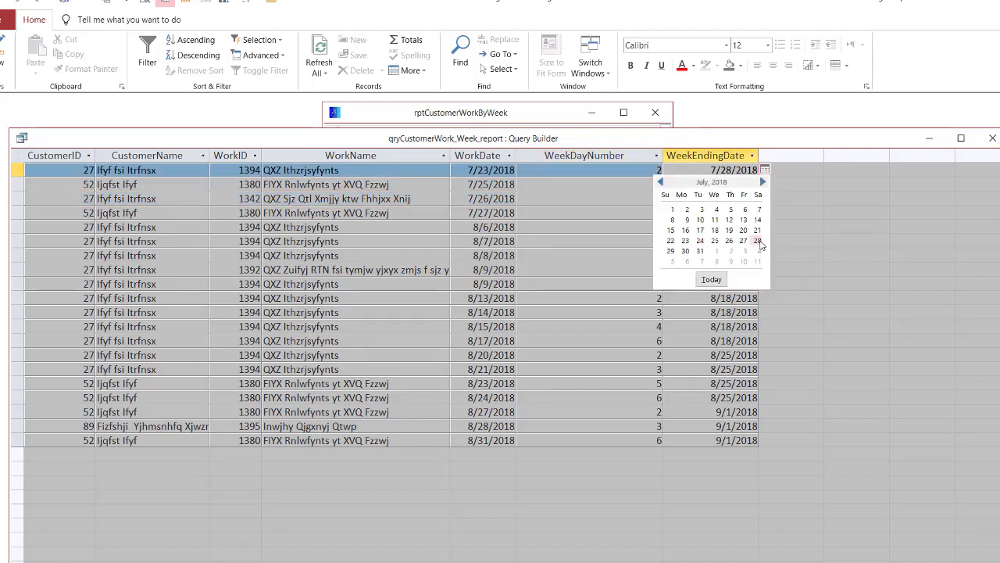
left_click(604, 172)
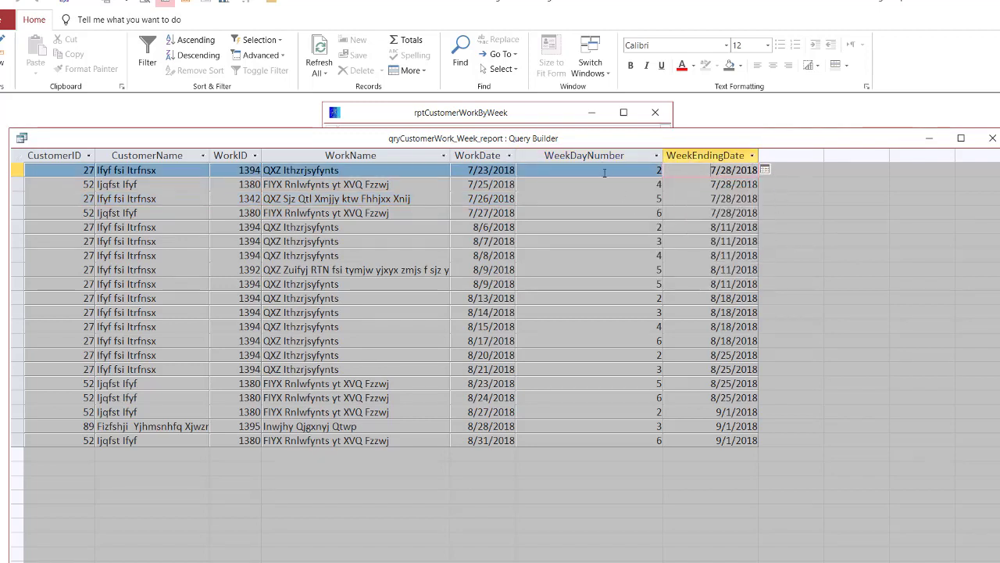
left_click(605, 171)
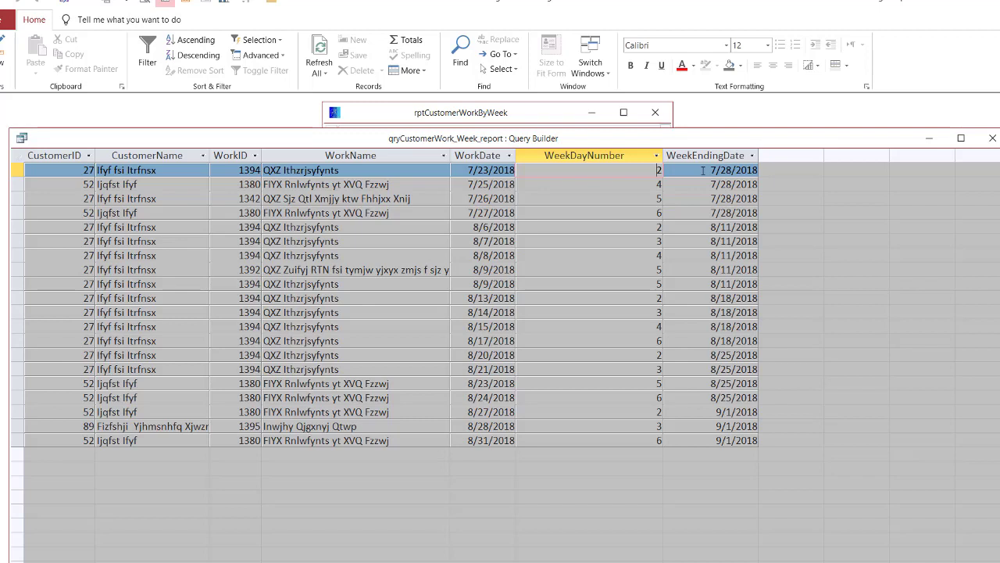
left_click(644, 186)
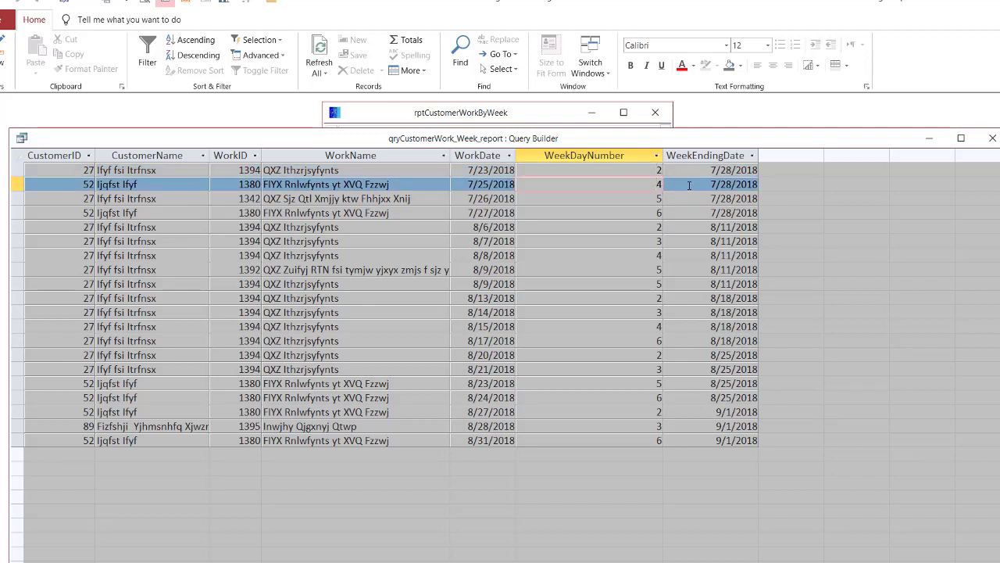
left_click(691, 185)
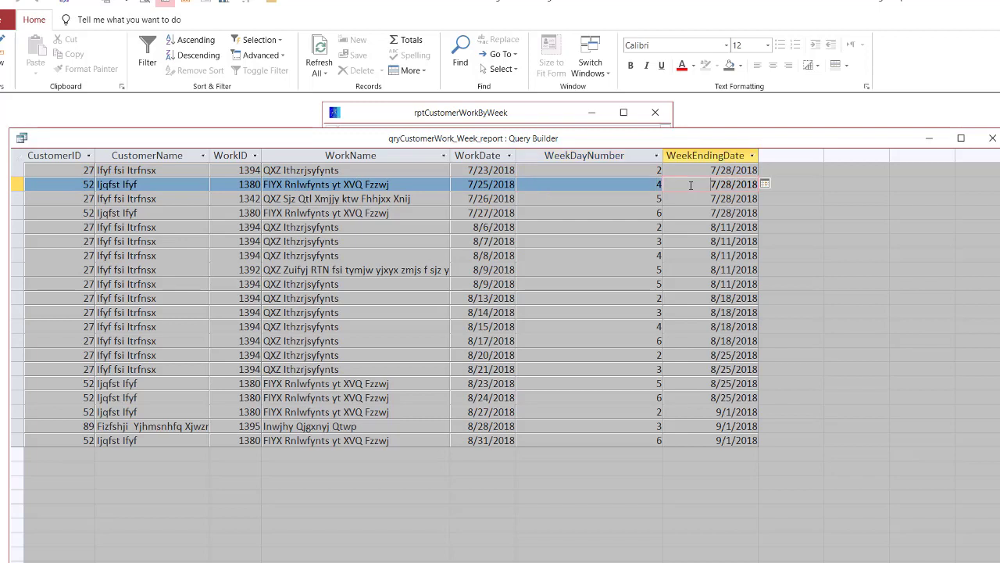
left_click(650, 199)
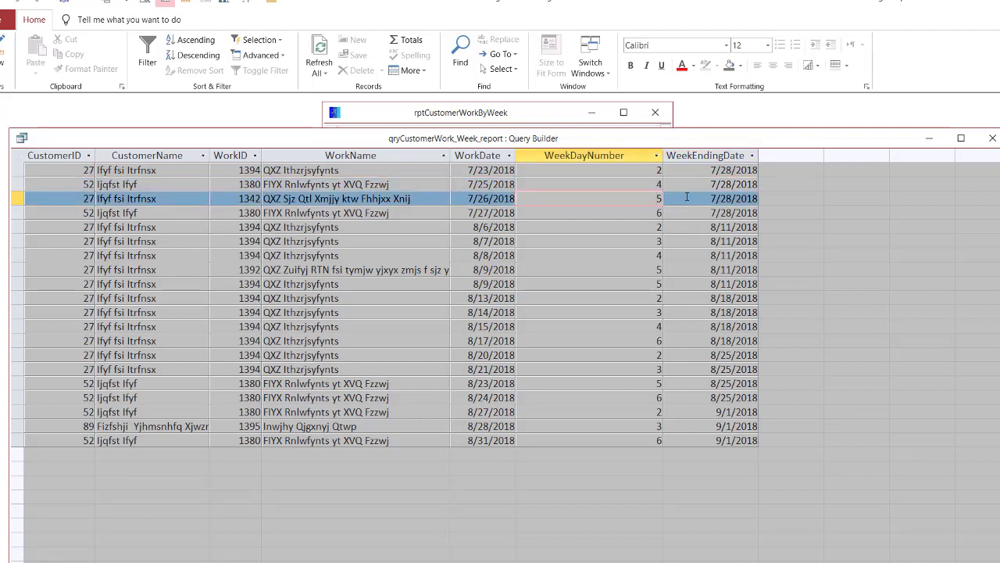
left_click(686, 199)
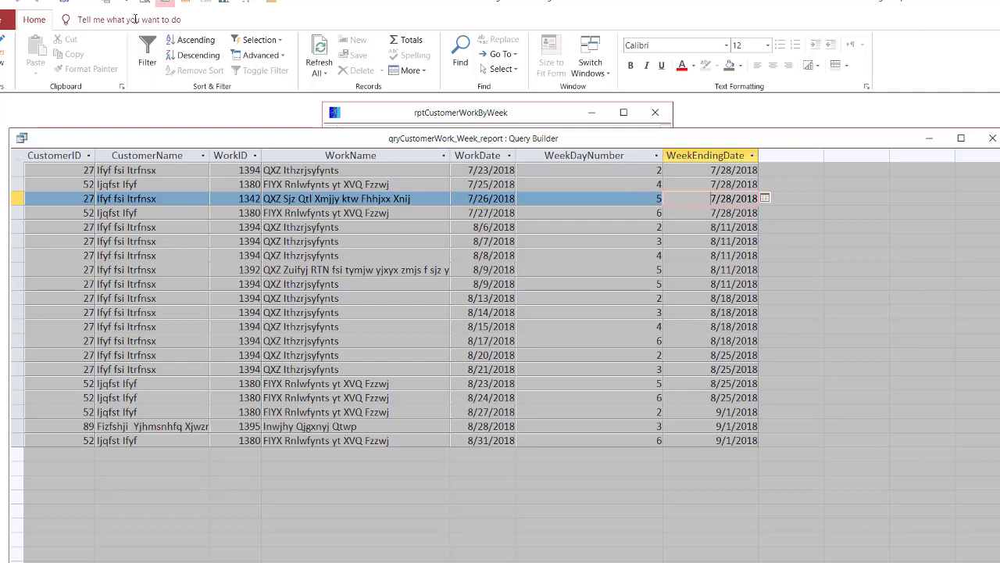
Step: Return to the query design and reopen WeekEndingDate in the Expression Builder, putting 7-DatePart and the final [WD].[WorkDate] argument on separate lines
left_click(182, 3)
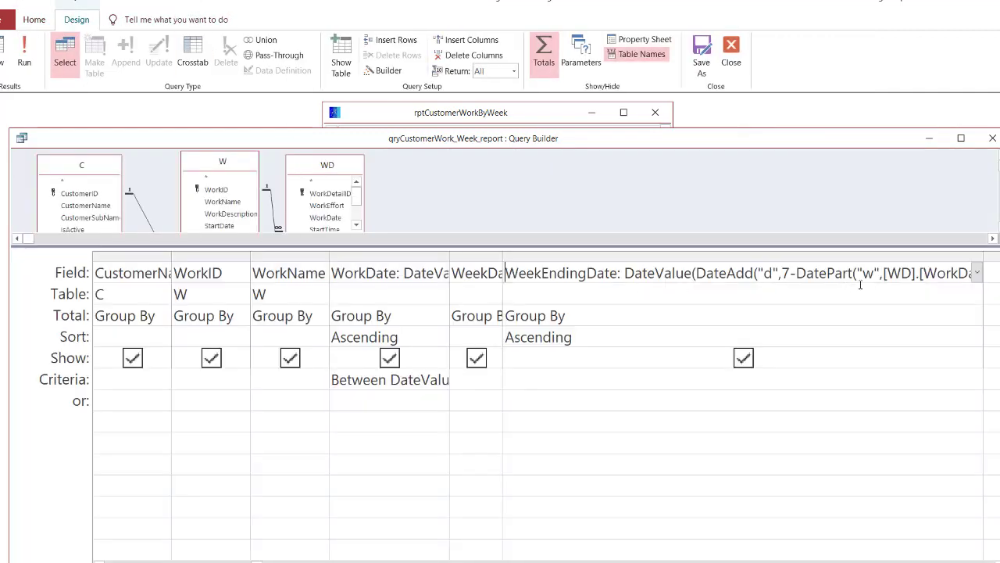
left_click_drag(782, 272, 903, 273)
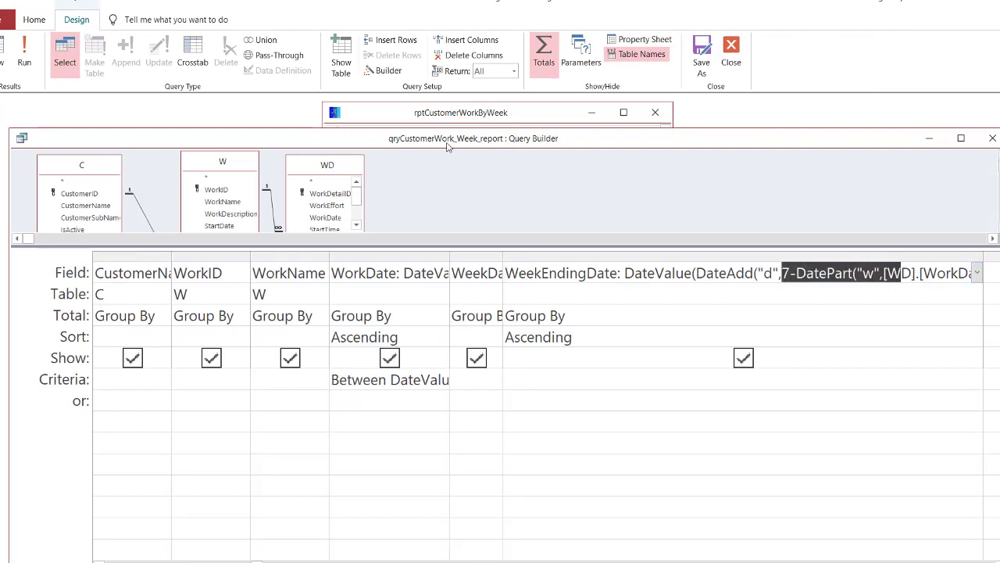
left_click(388, 70)
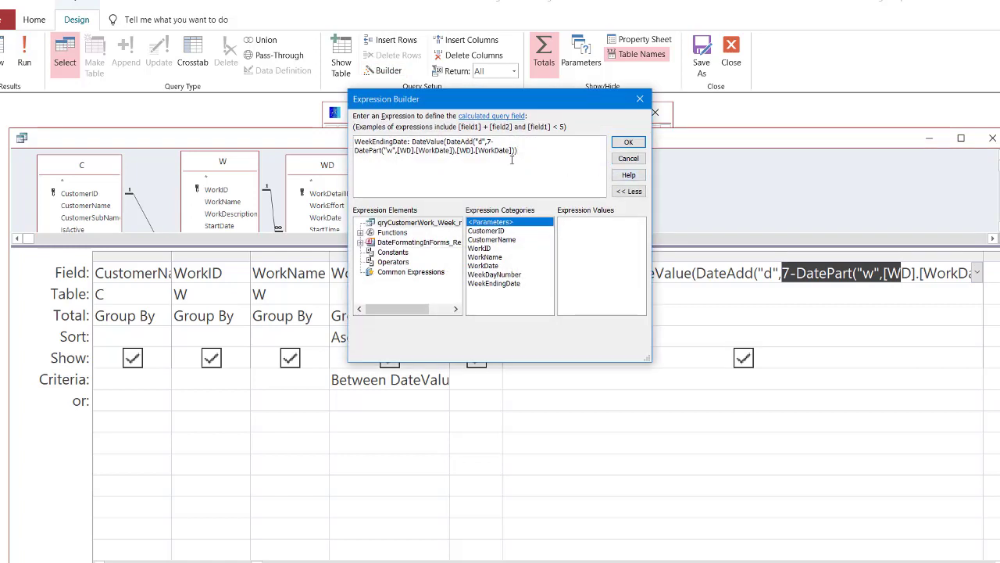
scroll(500, 164, "up", 2, "ctrl")
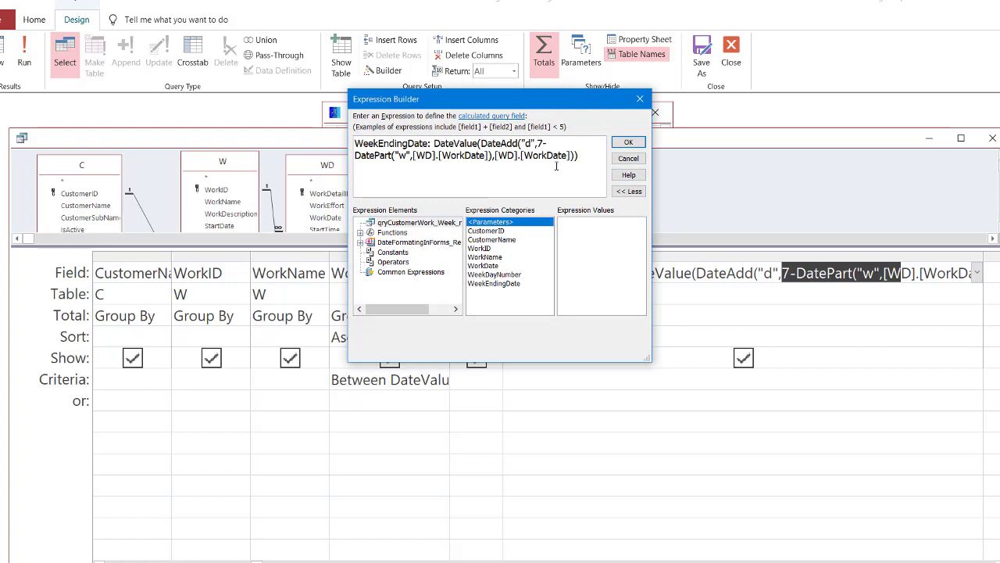
key("Return")
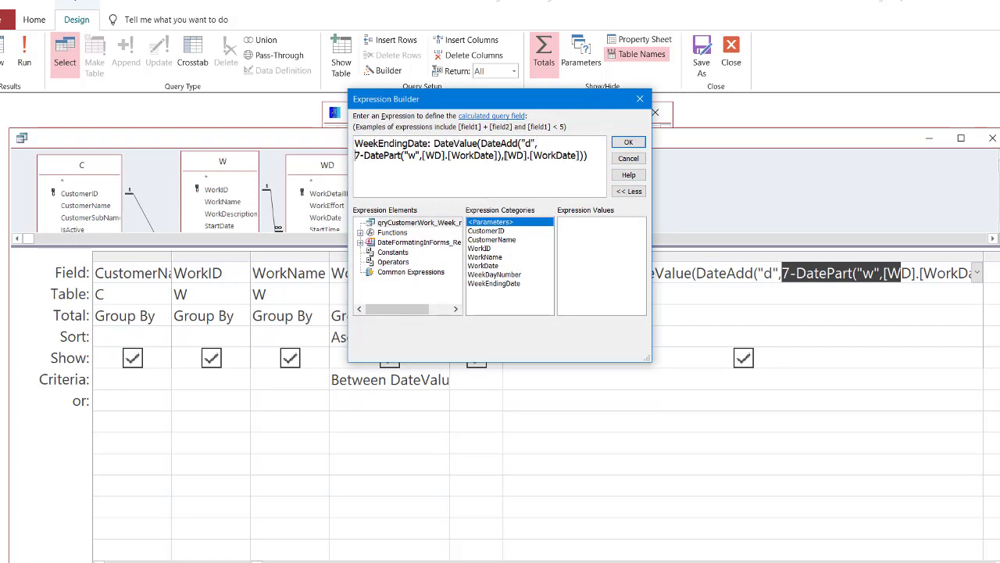
left_click(504, 154)
key("Return")
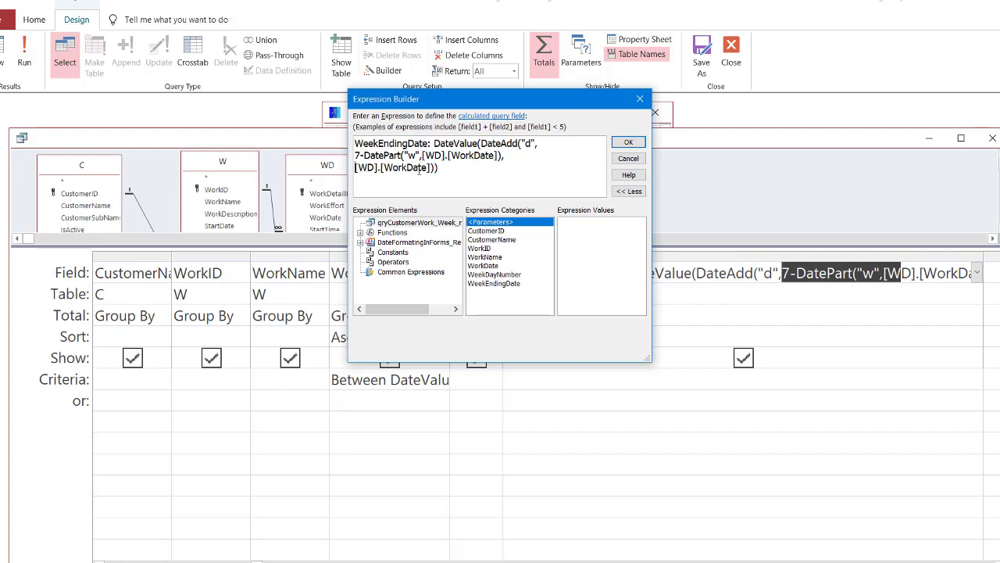
Step: Accept the WeekEndingDate expression, run the query and select the first row's WeekEndingDate to review the result
left_click(438, 169)
type(")")
left_click(628, 142)
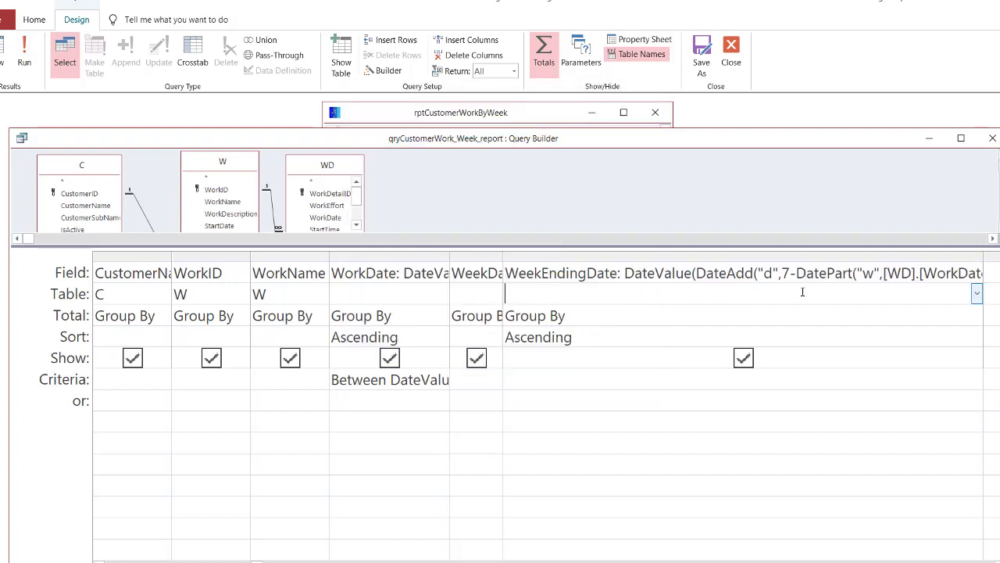
left_click(24, 55)
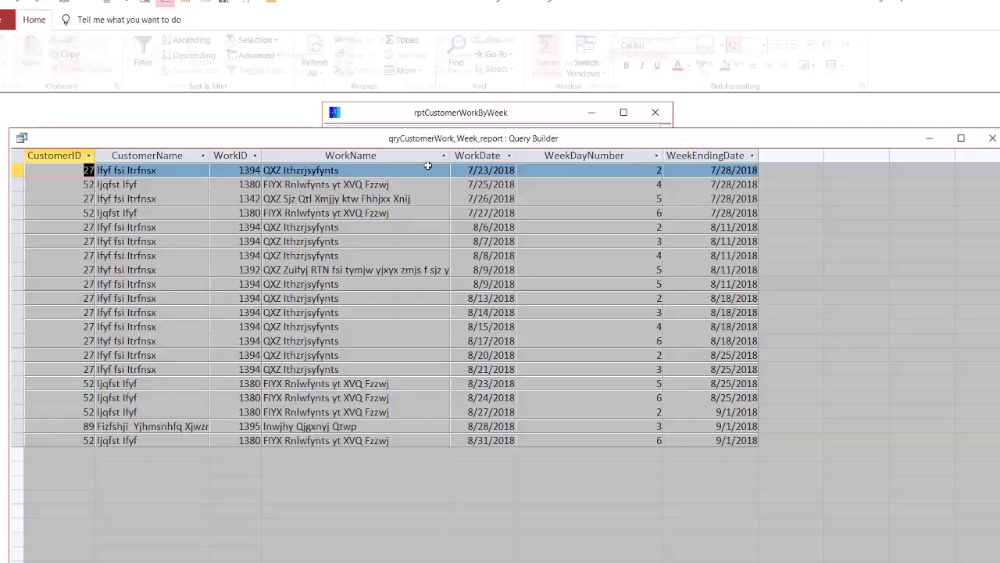
left_click(697, 171)
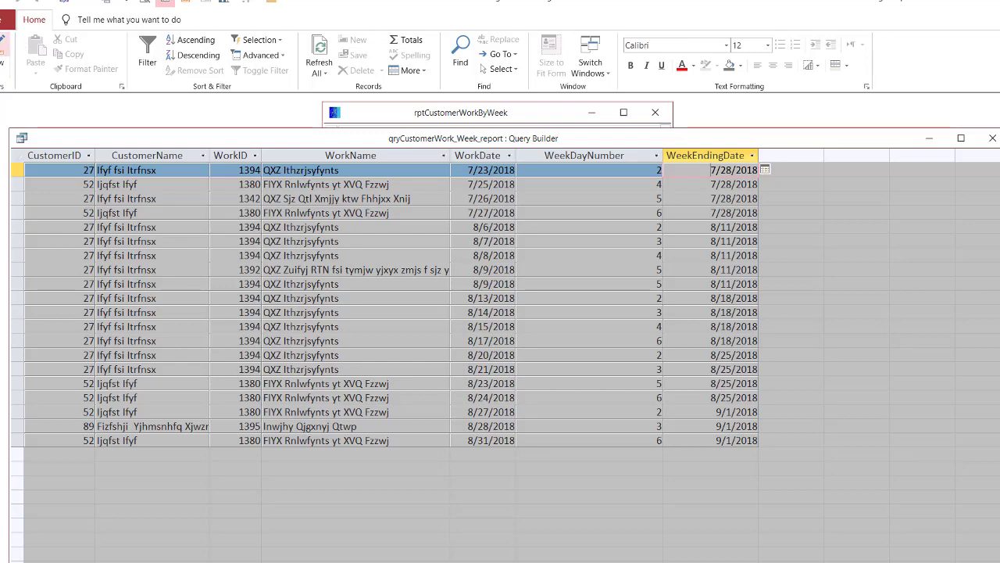
Step: Return to the query design, highlight the DateValue wrapper in WeekEndingDate, and widen the WorkDate column to examine its full DateValue expression
left_click(5, 47)
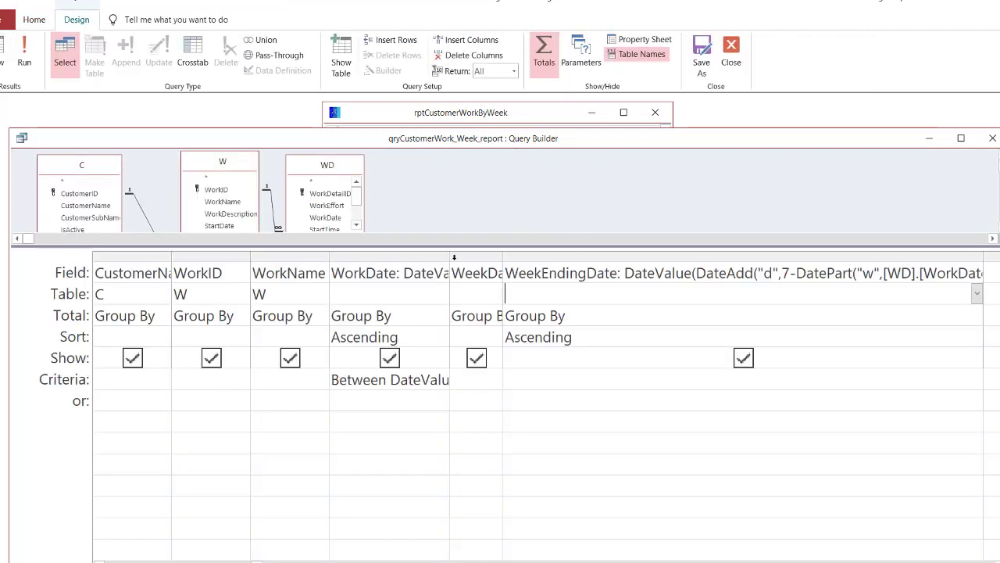
left_click_drag(625, 273, 696, 274)
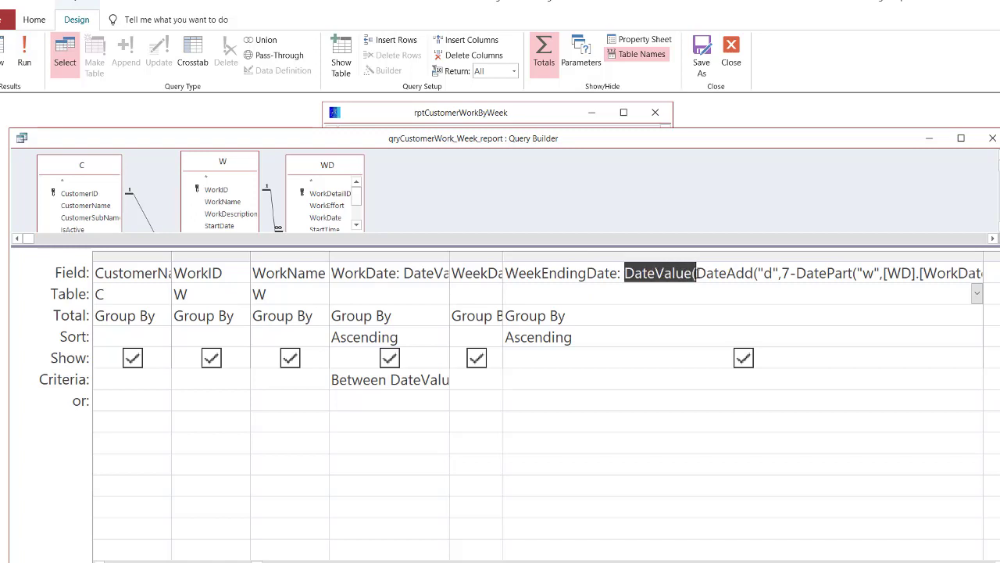
left_click(440, 253)
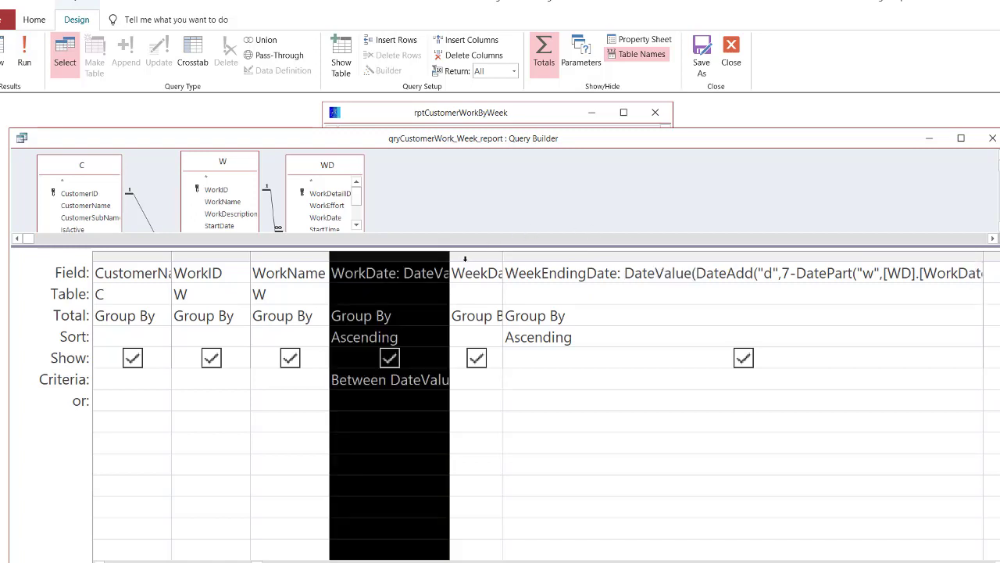
left_click_drag(451, 259, 802, 258)
left_click(649, 275)
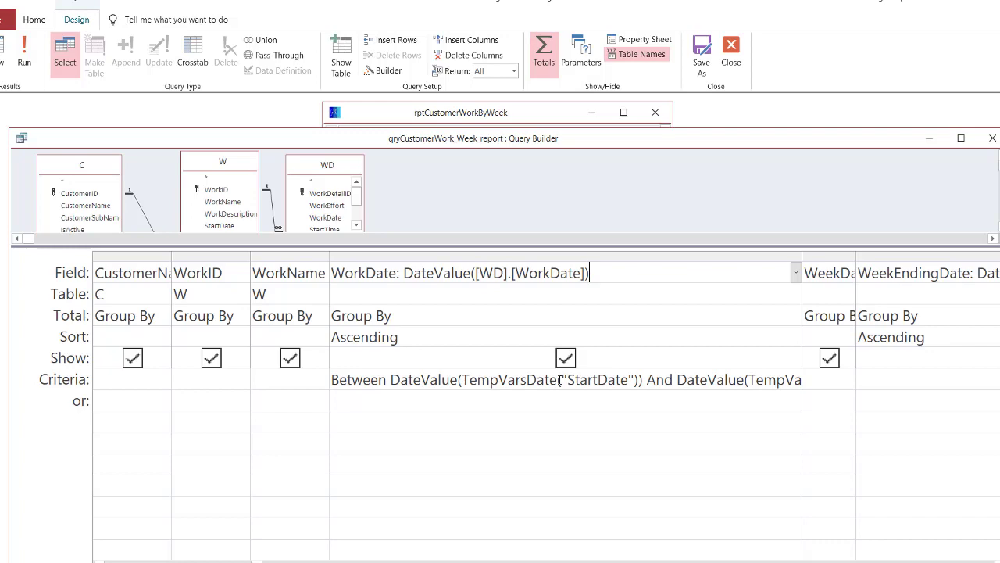
Step: Run the query, select the first four rows to compare their WorkDate and WeekEndingDate values, and close the query builder
left_click(24, 53)
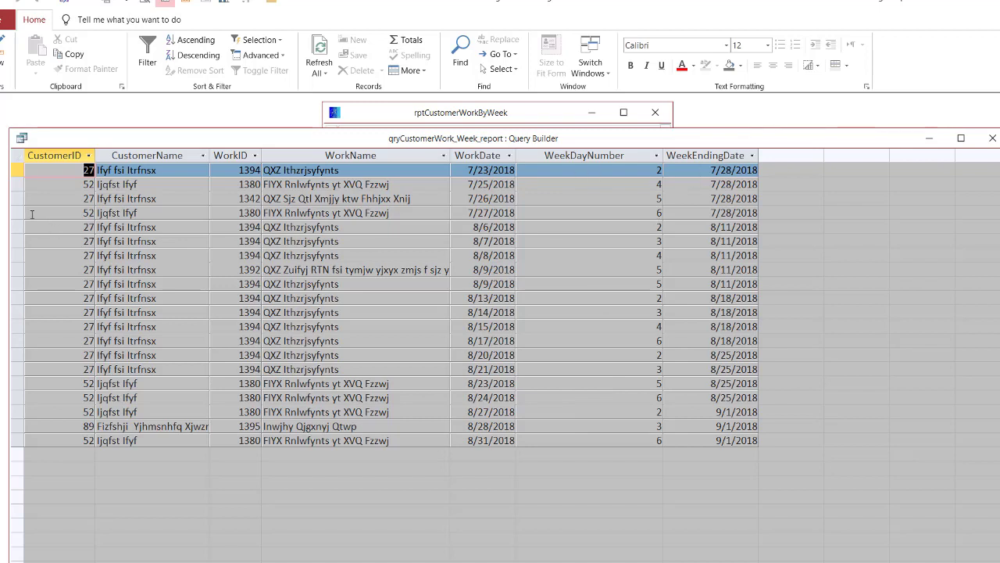
left_click_drag(18, 213, 17, 169)
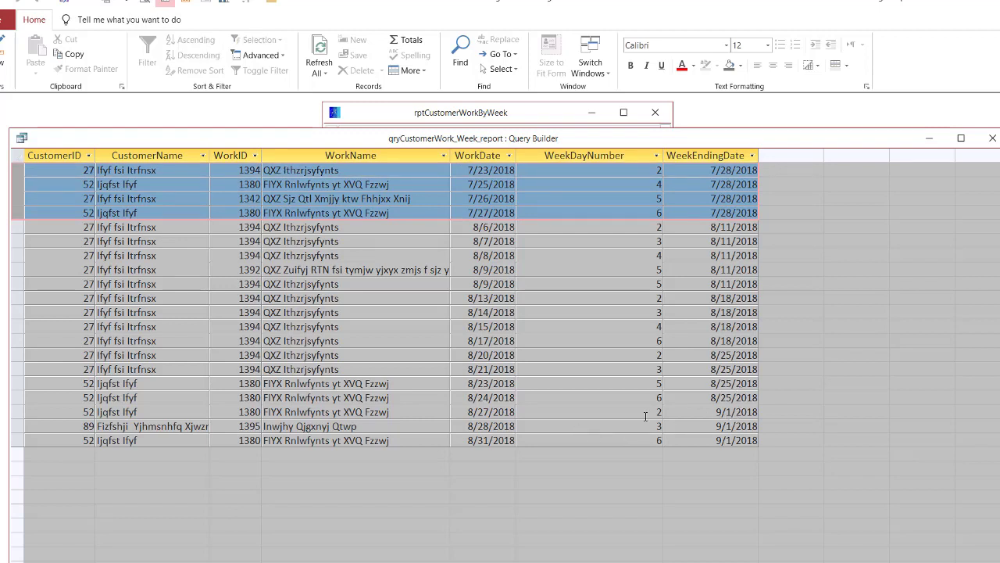
left_click(992, 138)
left_click(454, 340)
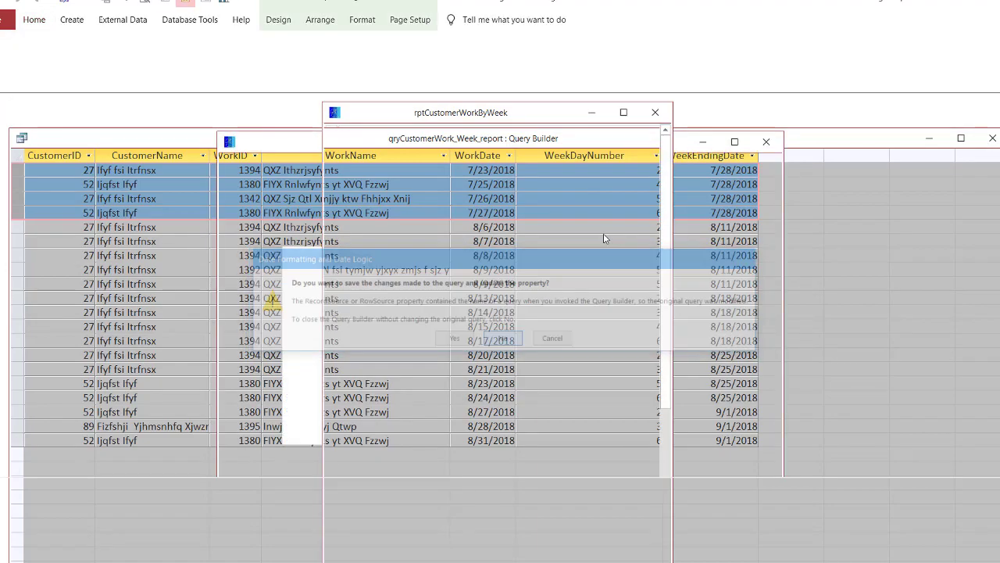